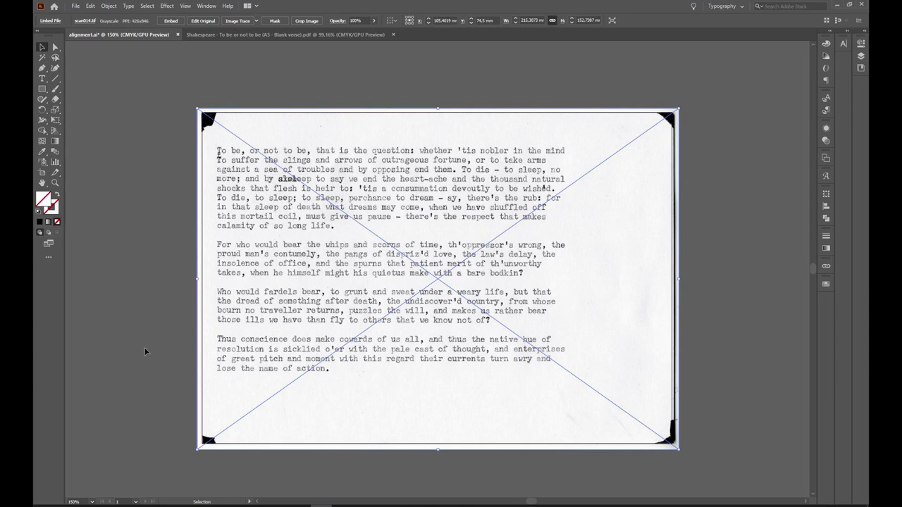
Place the photo of the typed page into the alignment document as a linked file
left_click(129, 506)
left_click_drag(521, 414, 251, 307)
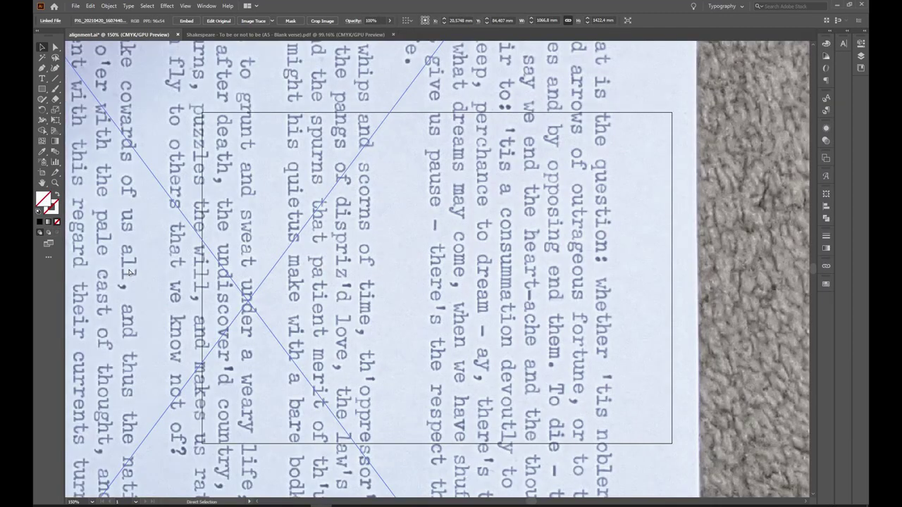
key("ctrl+minus")
key("ctrl+minus")
key("ctrl+minus")
key("ctrl+minus")
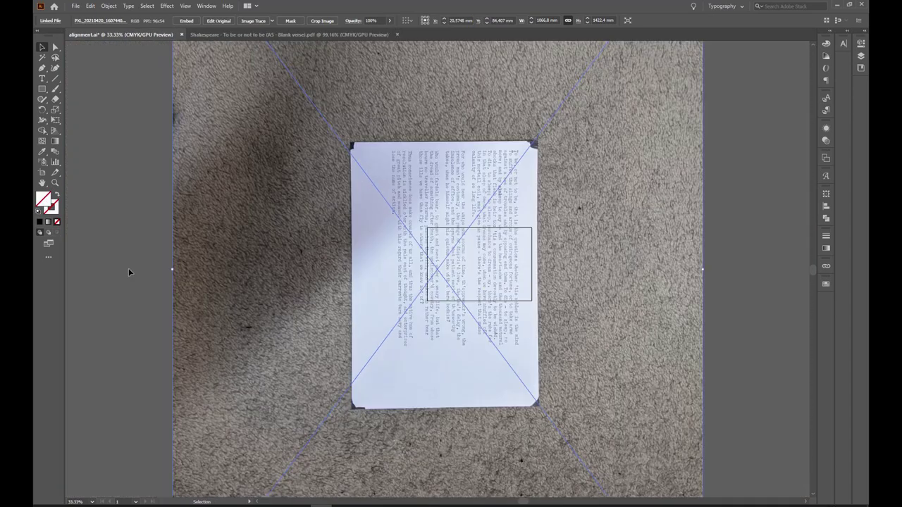
key("ctrl+minus")
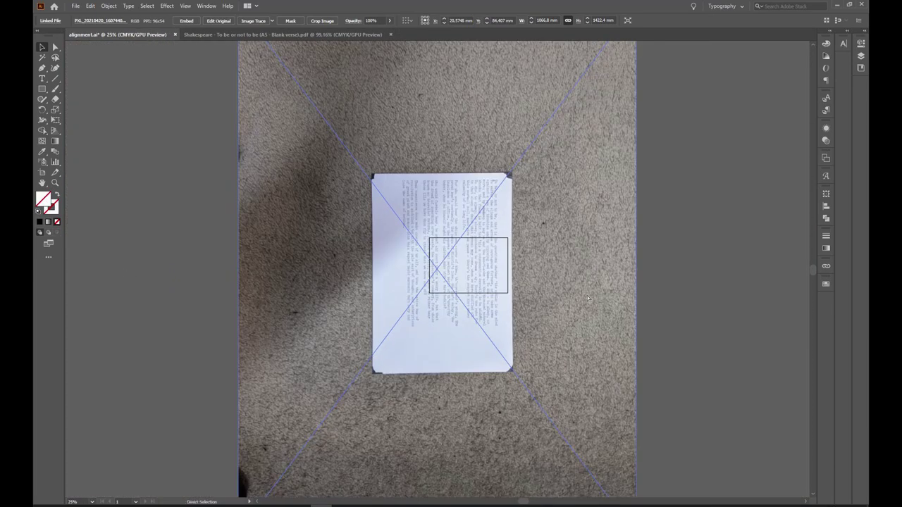
key("ctrl+minus")
Rotate the placed photo 90 degrees counter-clockwise so its typed page reads horizontally
key("ctrl+shift+b")
left_click_drag(298, 91, 260, 377)
left_click_drag(430, 370, 463, 388)
key("ctrl+z")
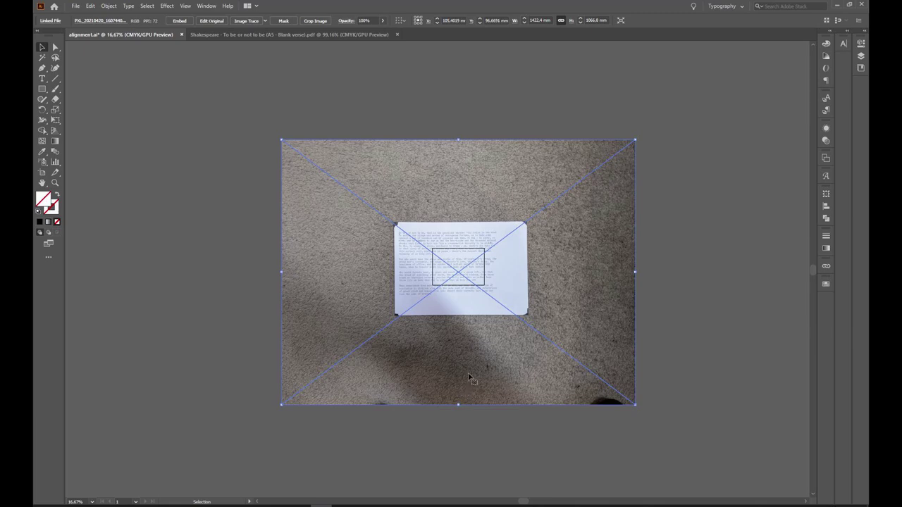
Scale the photo down proportionally to about 563 × 422 mm and move its page over the artboard outline
mouse_move(458, 404)
left_mouse_down()
mouse_move(467, 303)
mouse_move(471, 405)
left_mouse_up()
left_click_drag(635, 404, 451, 306)
left_click_drag(360, 251, 450, 310)
left_click_drag(544, 332, 509, 307)
mouse_move(408, 278)
left_mouse_down()
mouse_move(431, 292)
mouse_move(422, 287)
left_mouse_up()
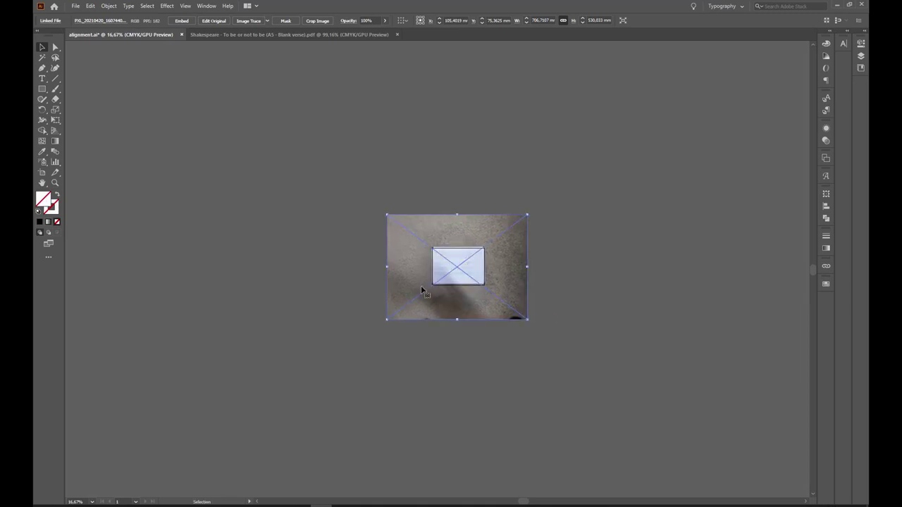
key("ctrl+equal")
key("ctrl+equal")
key("ctrl+equal")
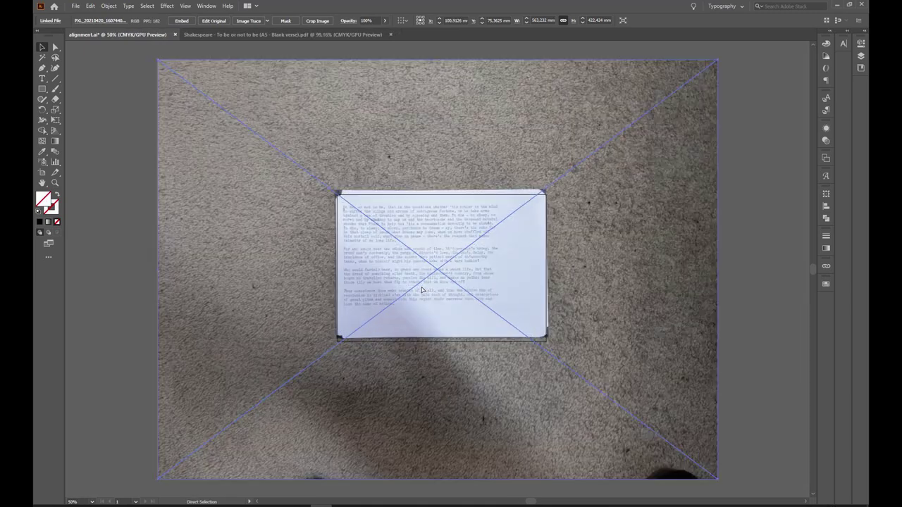
left_click_drag(562, 241, 562, 246)
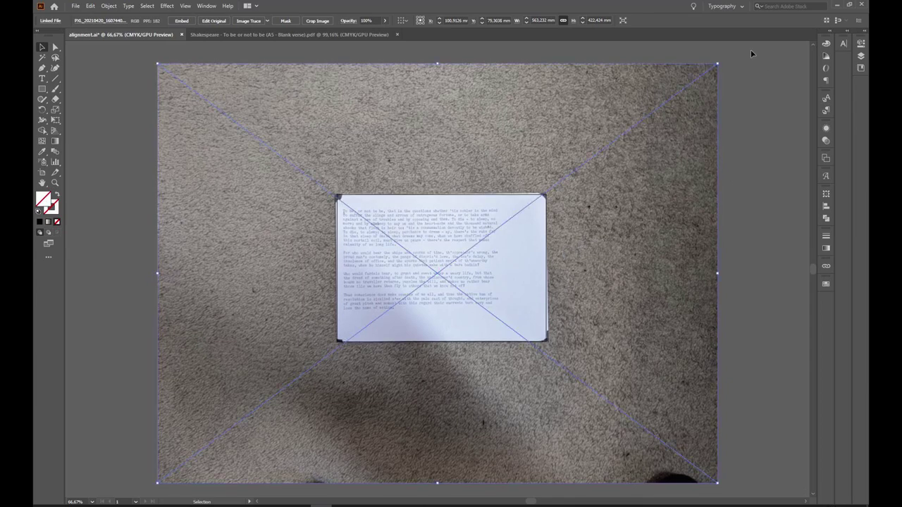
Straighten the photo with a slight clockwise rotation and fine-tune its scale and position to fit the artboard outline
left_click_drag(723, 61, 725, 64)
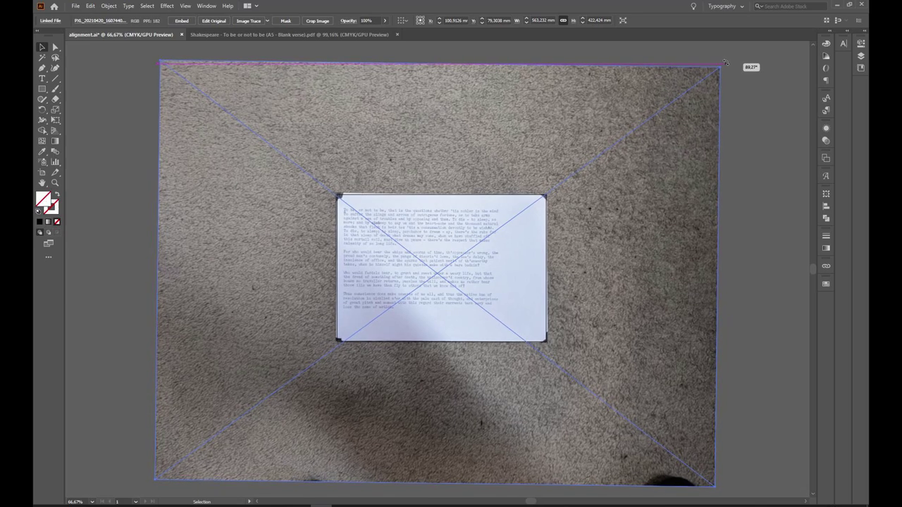
left_click_drag(725, 63, 726, 65)
scroll(731, 252, "down", 1)
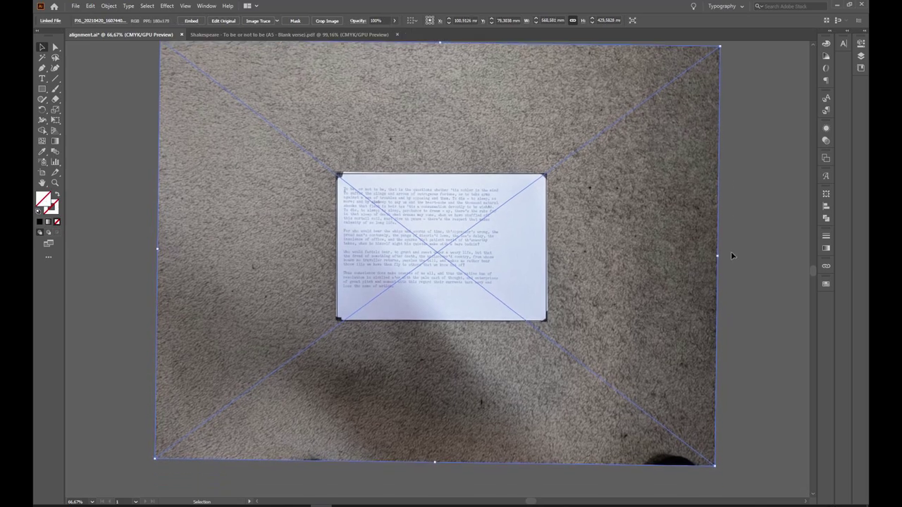
left_click_drag(714, 467, 712, 466)
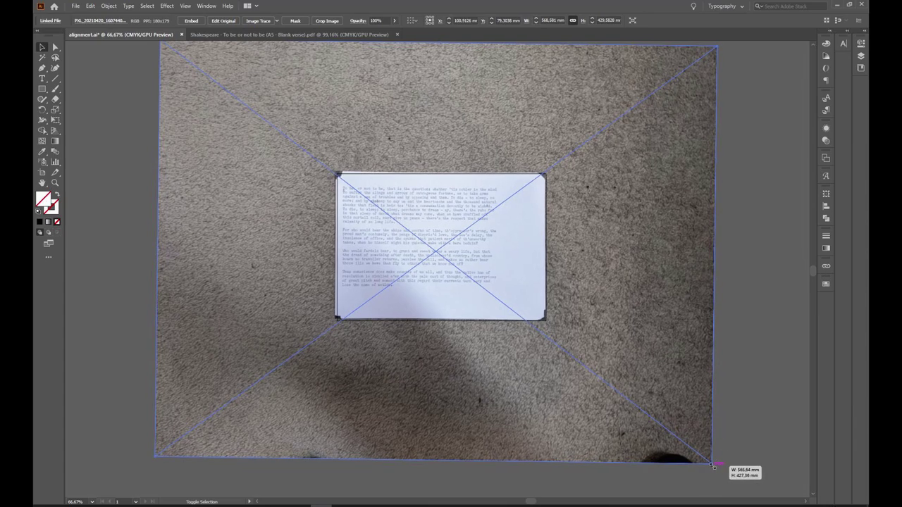
left_click_drag(656, 283, 658, 285)
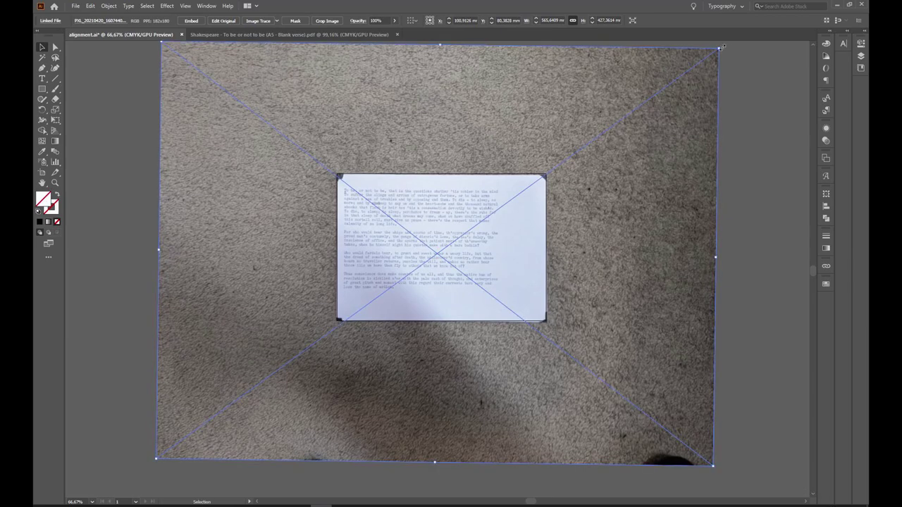
left_click_drag(720, 46, 721, 45)
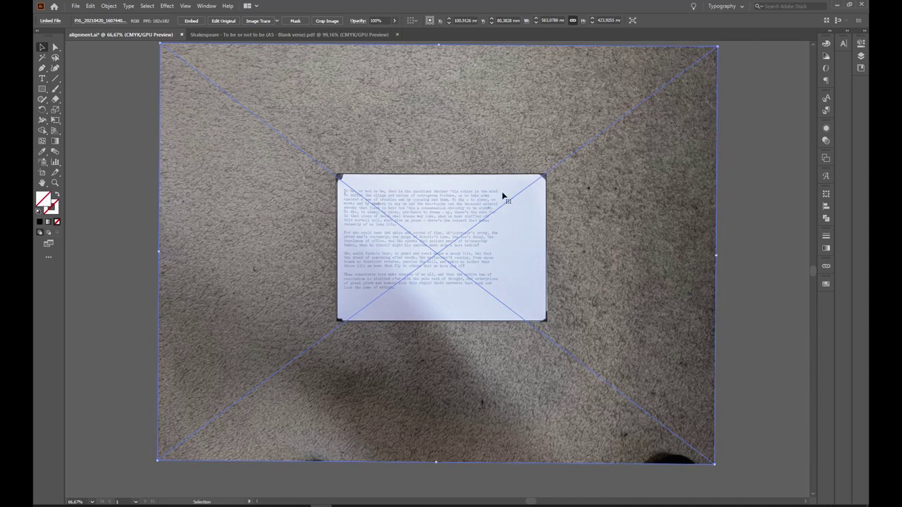
Set the photo's blending mode to Darken and its opacity to 31%
left_click(826, 139)
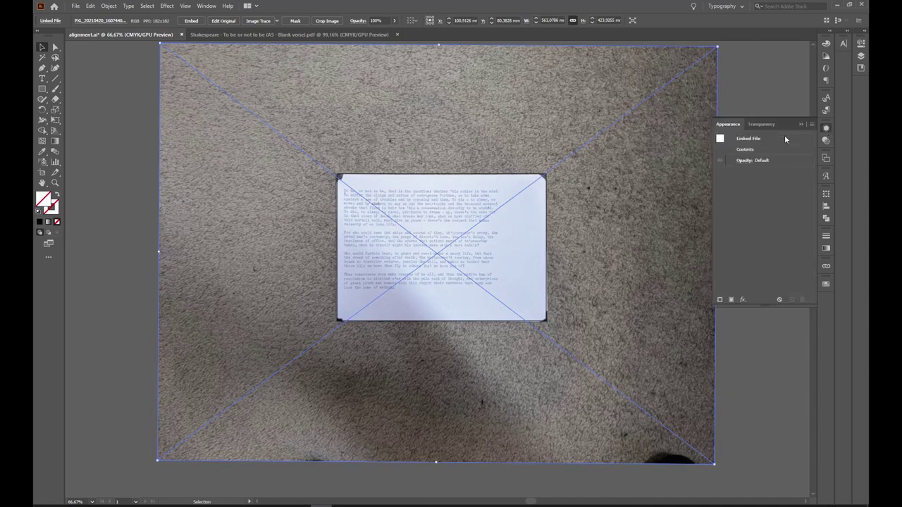
left_click(804, 138)
left_click_drag(796, 147, 780, 151)
left_click(754, 138)
left_click(760, 147)
key("Down")
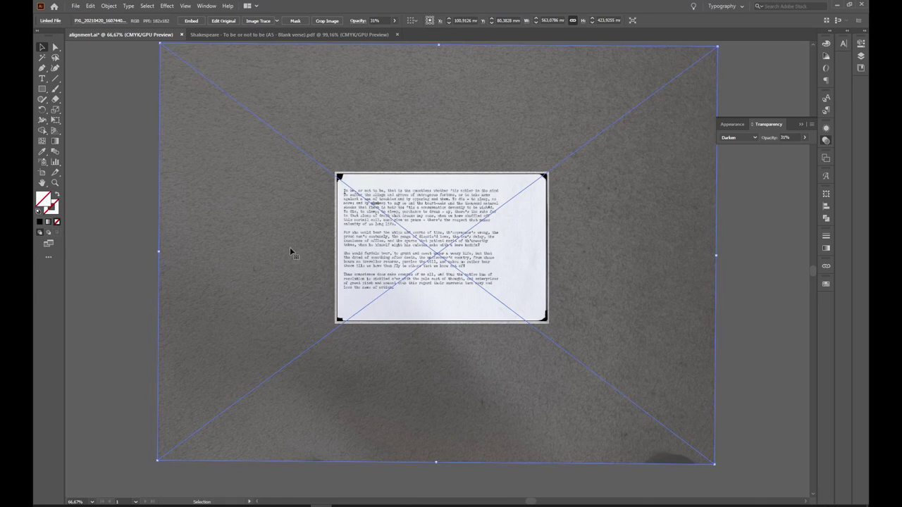
Nudge the photo until its typed lines overlay the lines of the scan beneath
key("ctrl+equal")
key("ctrl+equal")
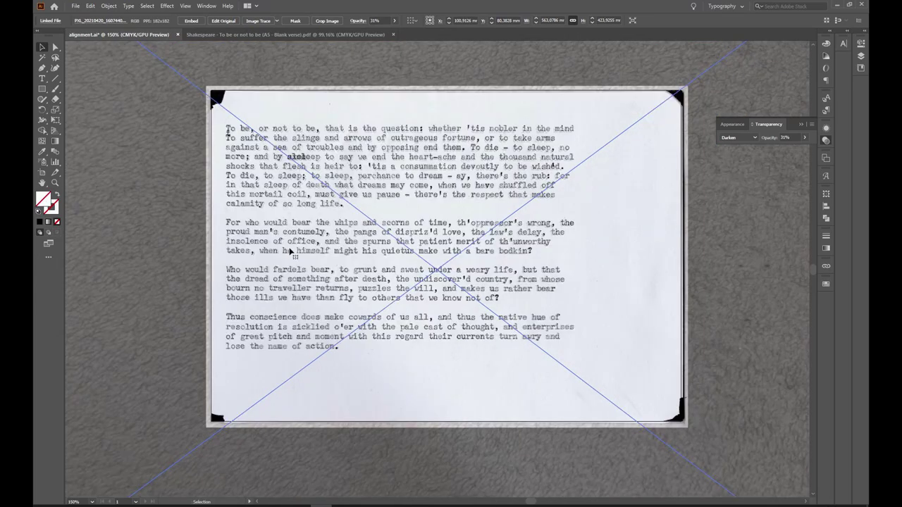
key("ctrl+equal")
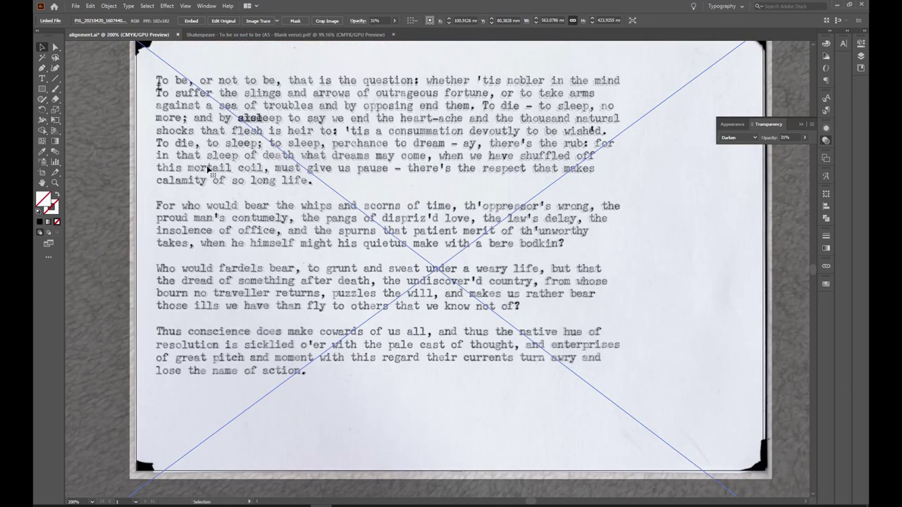
mouse_move(214, 151)
left_mouse_down()
mouse_move(212, 158)
mouse_move(211, 150)
left_mouse_up()
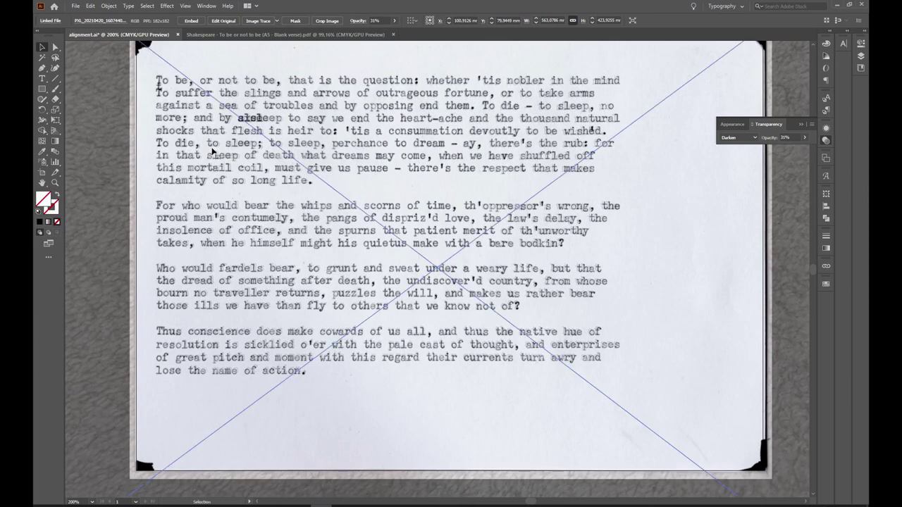
left_click_drag(240, 207, 245, 207)
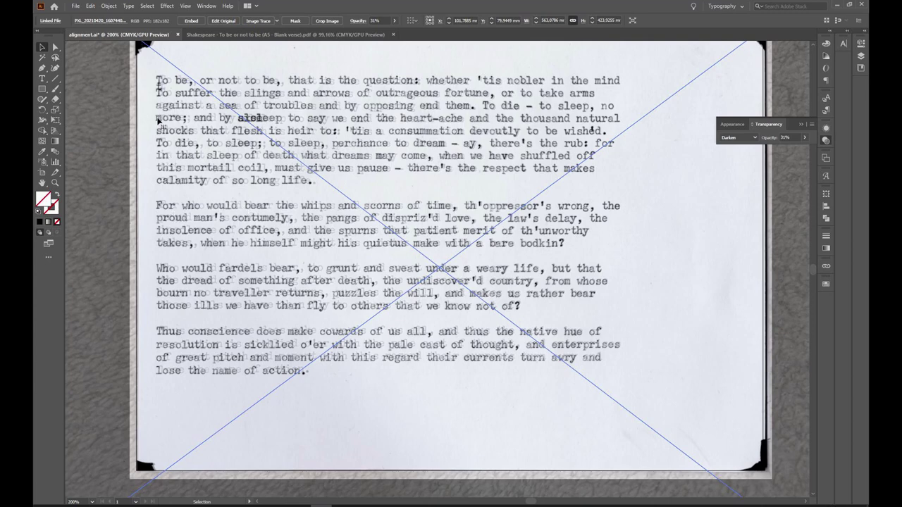
left_click_drag(170, 116, 169, 119)
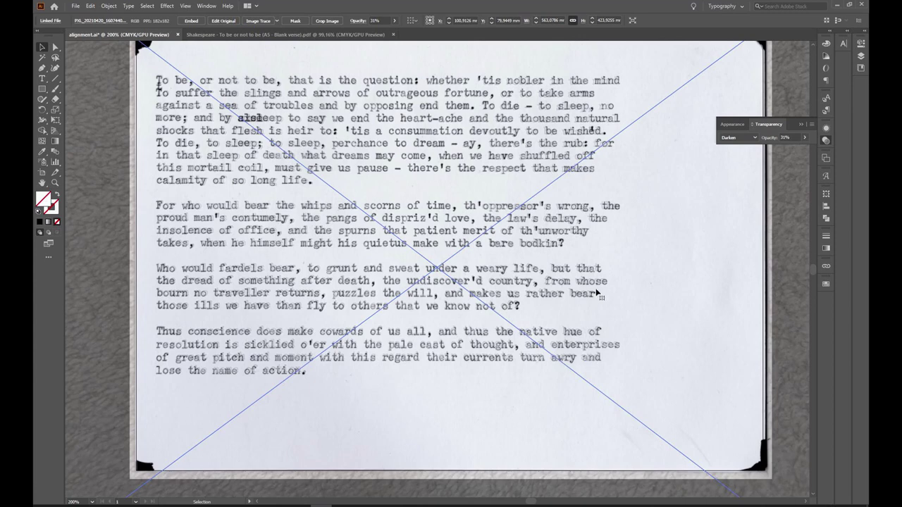
Remove the semi-transparent photo so only the scan covers the artboard
key("ctrl+shift+a")
left_click(618, 124)
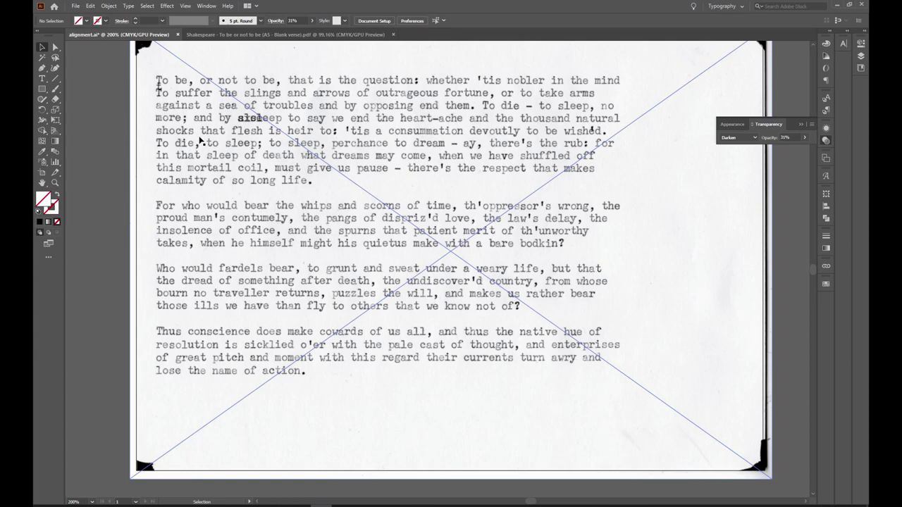
key("ctrl+minus")
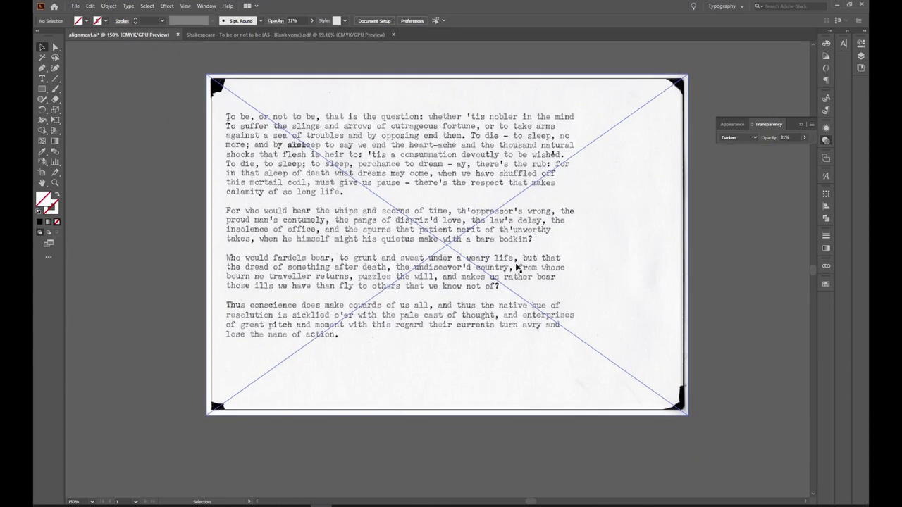
Send the scanned page to the back, behind the typeset text
left_click(394, 144)
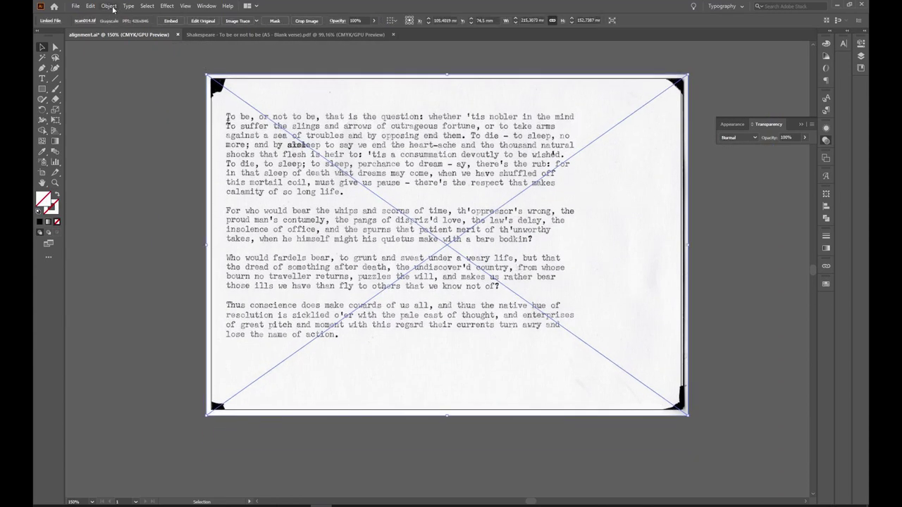
left_click(112, 9)
mouse_move(125, 27)
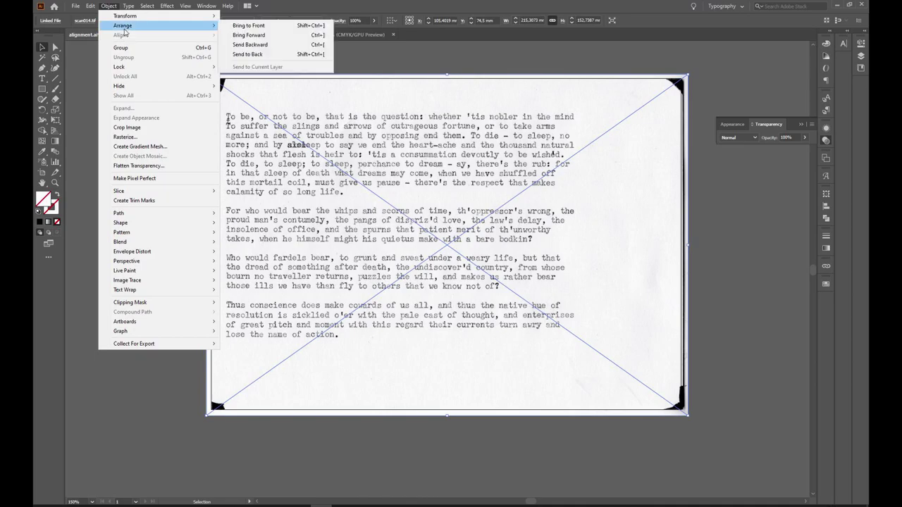
left_click(268, 55)
Move the Courier New text frame so its first line and left margin align with the scanned text
left_click_drag(350, 151, 307, 146)
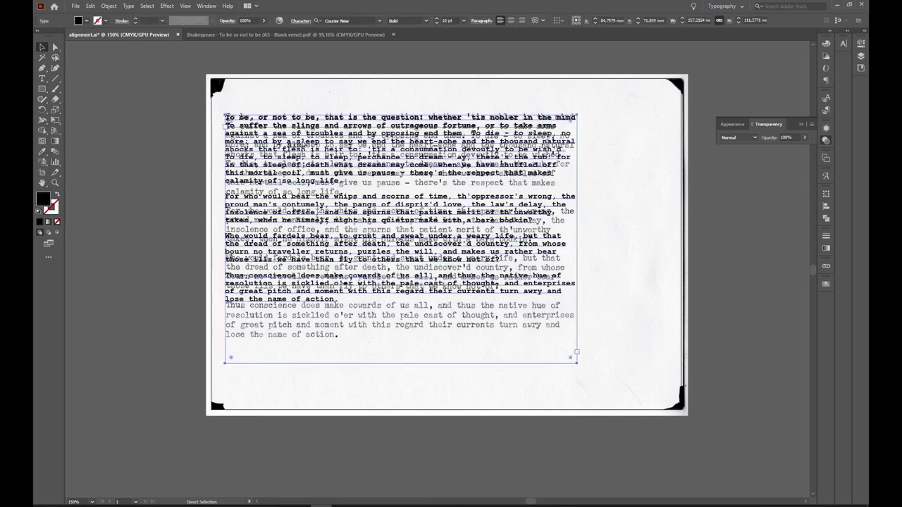
scroll(305, 144, "up", 1)
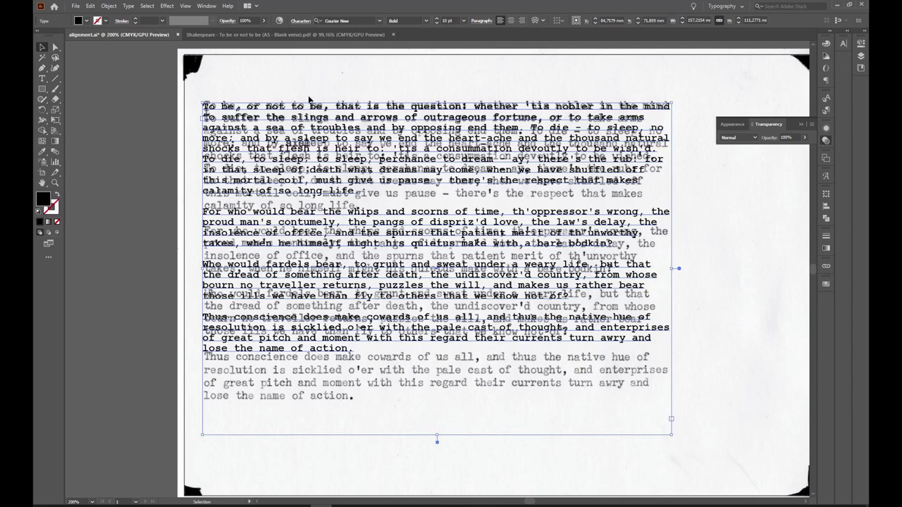
left_click_drag(308, 97, 317, 70)
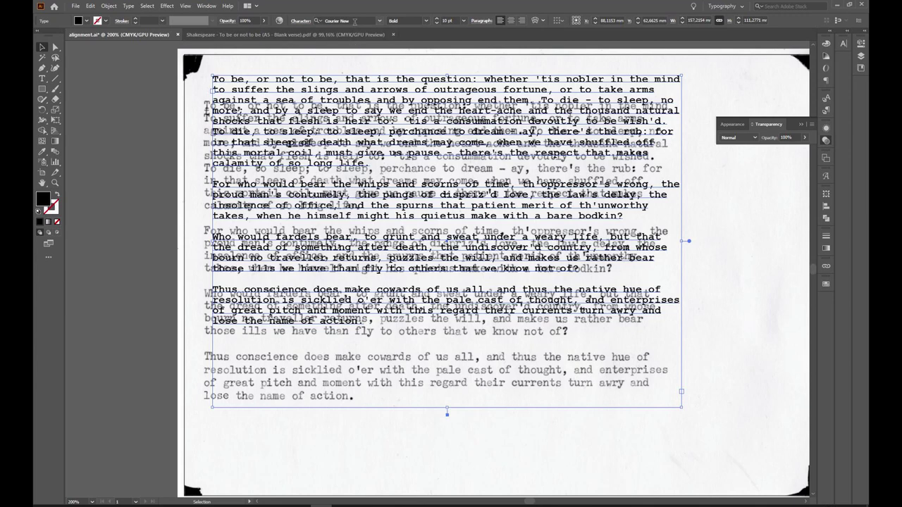
left_click_drag(379, 82, 371, 86)
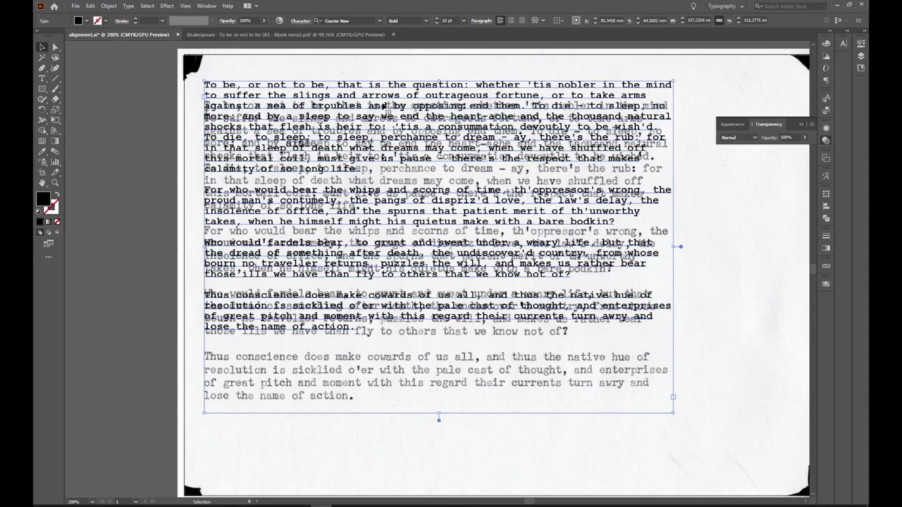
left_click_drag(326, 88, 322, 108)
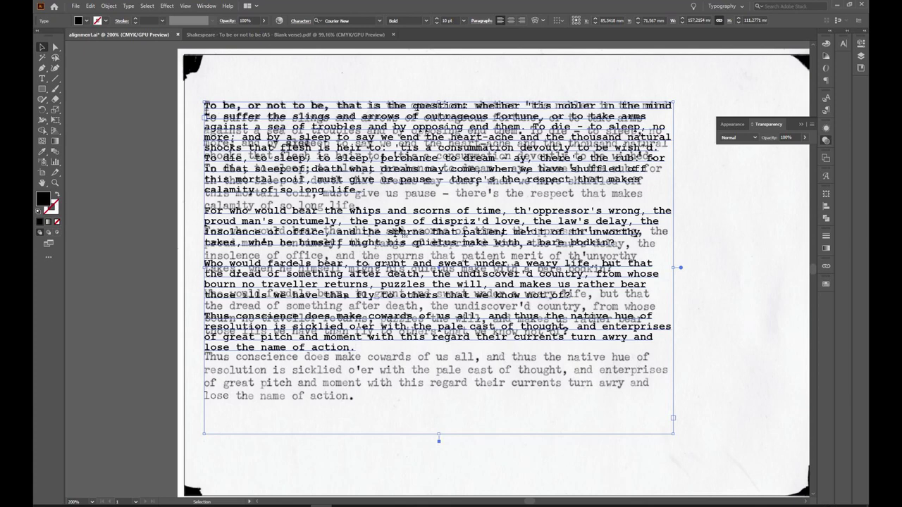
Raise the typeset text's leading by two increments to match the line spacing of the scan
left_click(301, 22)
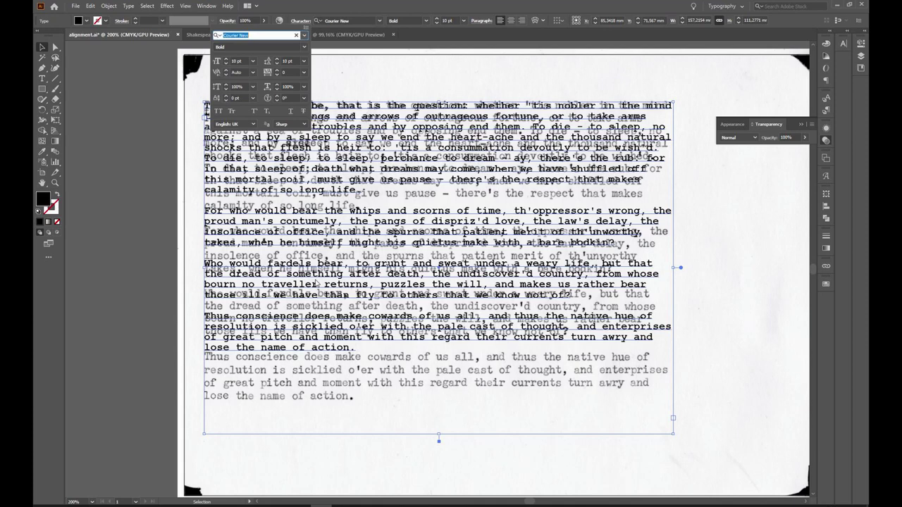
left_click(277, 58)
left_click(277, 59)
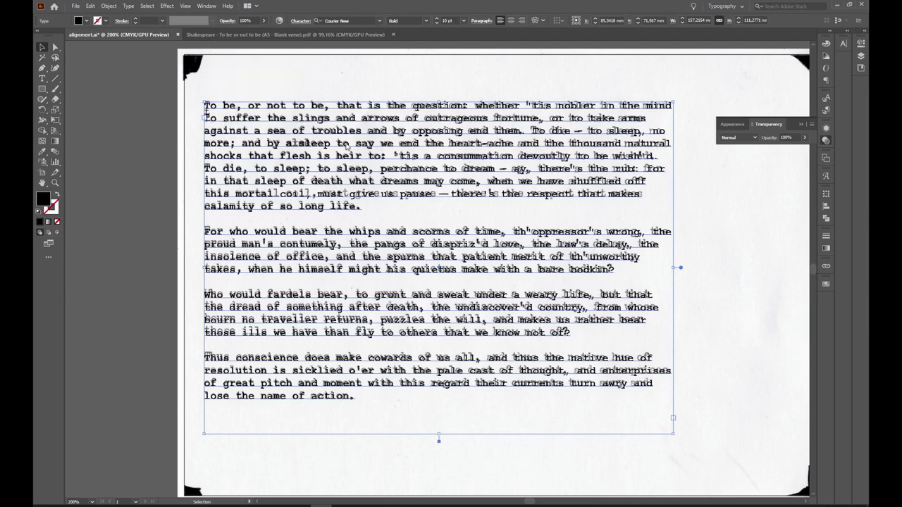
left_click_drag(340, 144, 337, 144)
Enlarge the scanned page slightly around its centre to about 215.4 × 152.9 mm
left_click(179, 49)
scroll(163, 108, "up", 2)
left_click(189, 118)
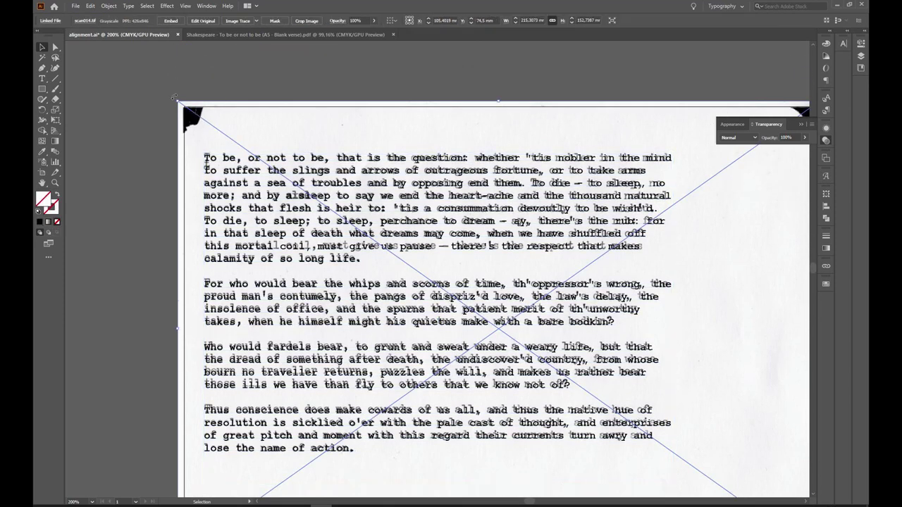
left_click_drag(175, 97, 171, 97)
scroll(110, 137, "down", 2)
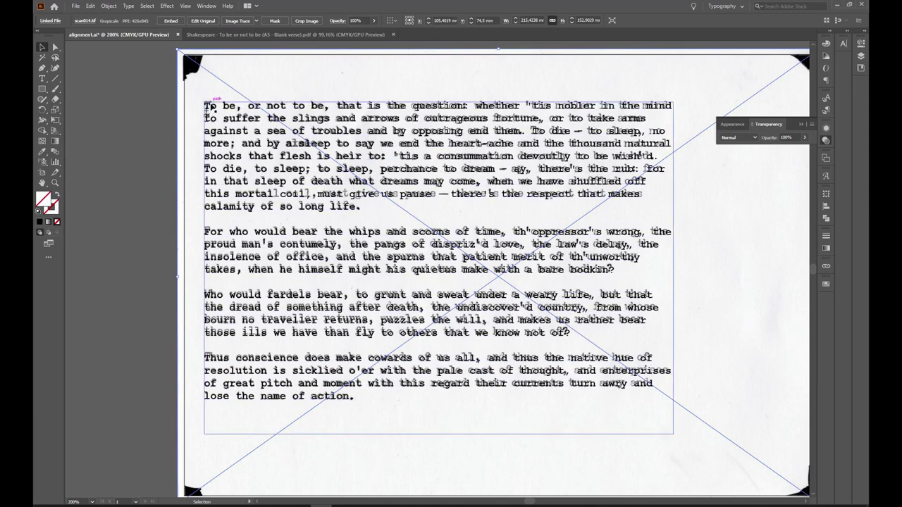
double_click(206, 122)
key("Escape")
left_click(207, 359)
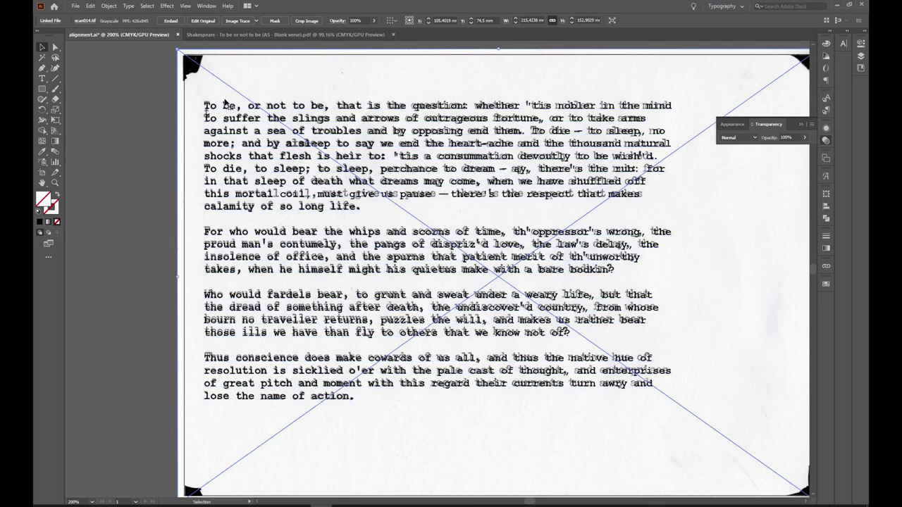
Set the font size of the typeset text to 9 pt
left_click(224, 107)
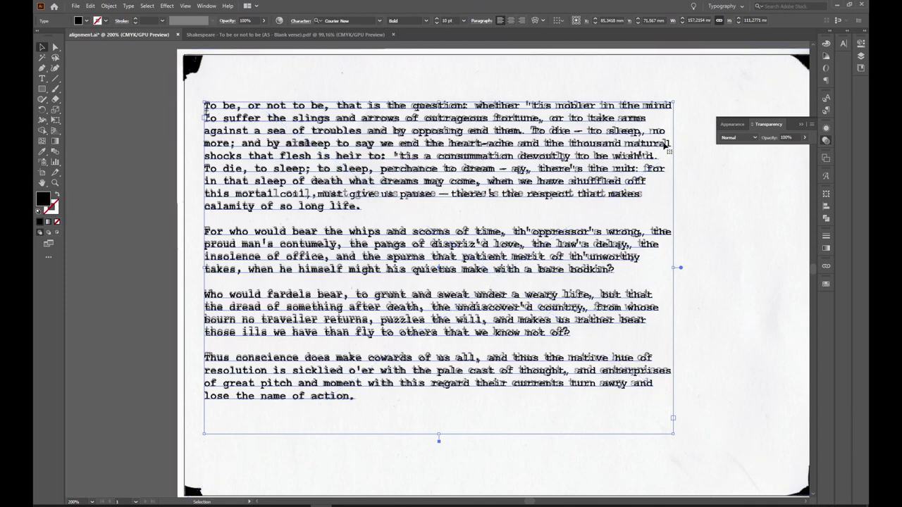
double_click(446, 20)
type("9")
key("Return")
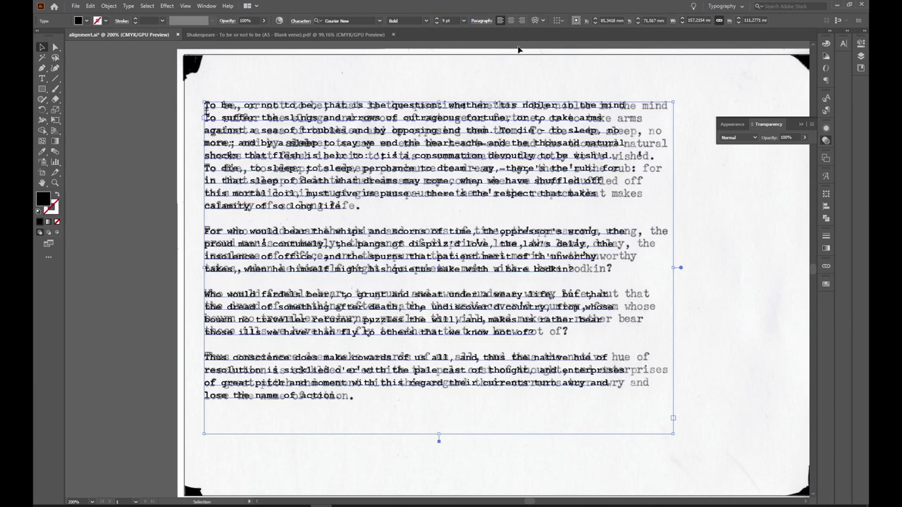
Fine-tune the typeset text's font size against the scan, trying 9.5 and 9.9 pt and ending at 9.92 pt
left_click(444, 21)
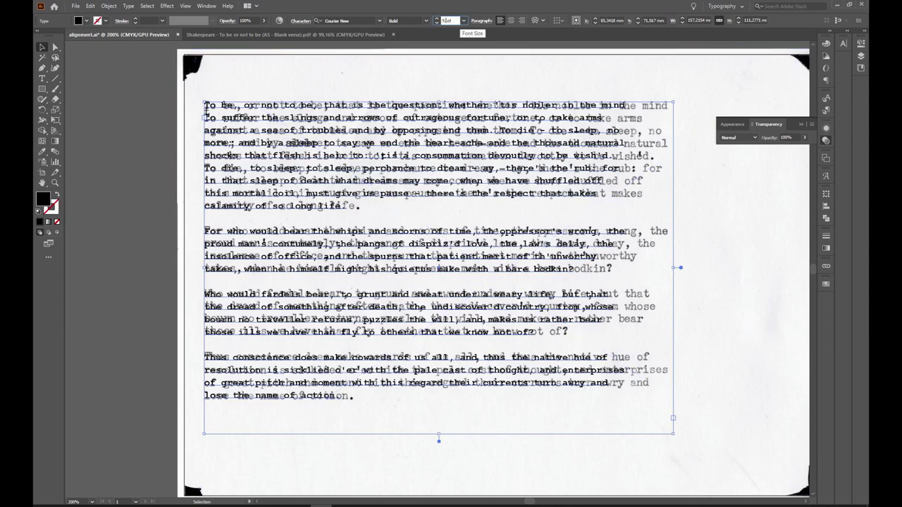
type("9,5")
key("Return")
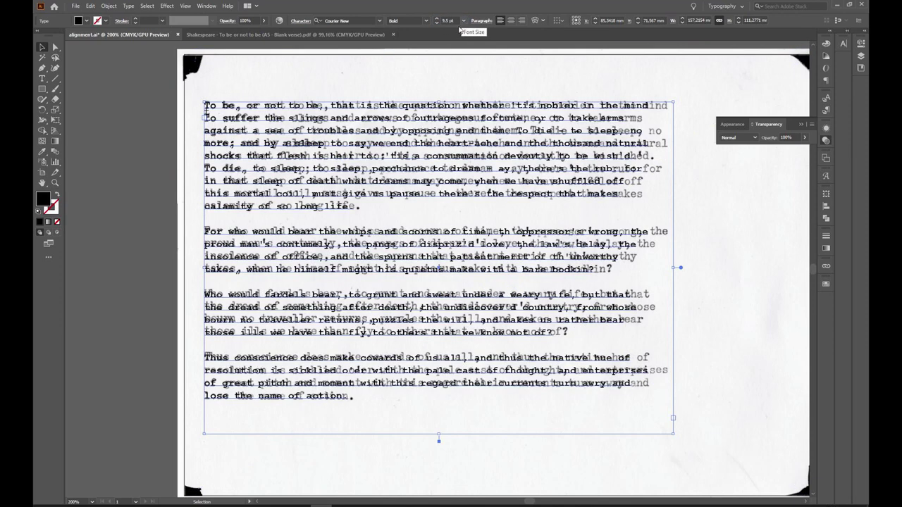
type("9,9")
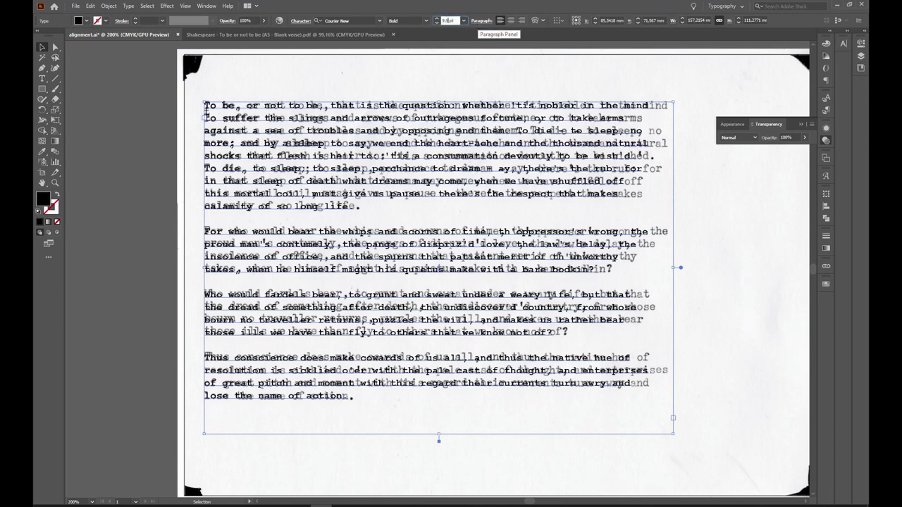
key("Return")
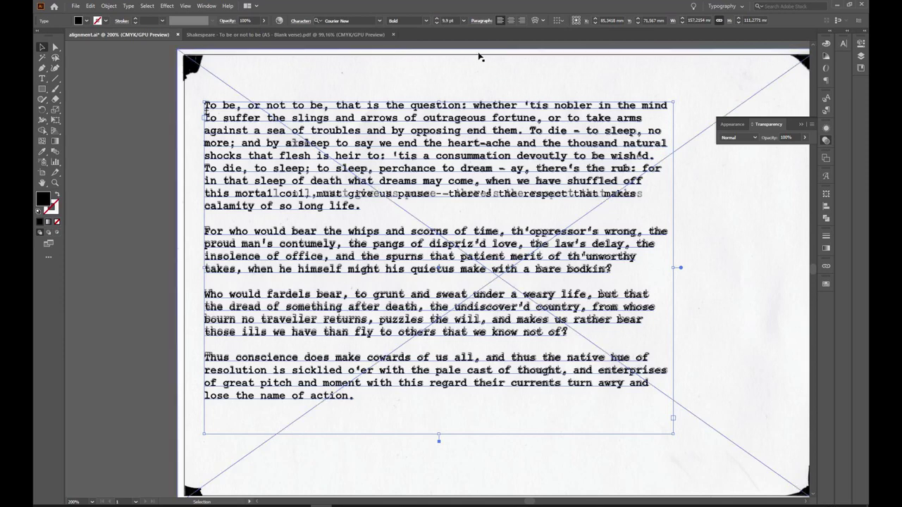
left_click(449, 21)
type("9,92")
key("Return")
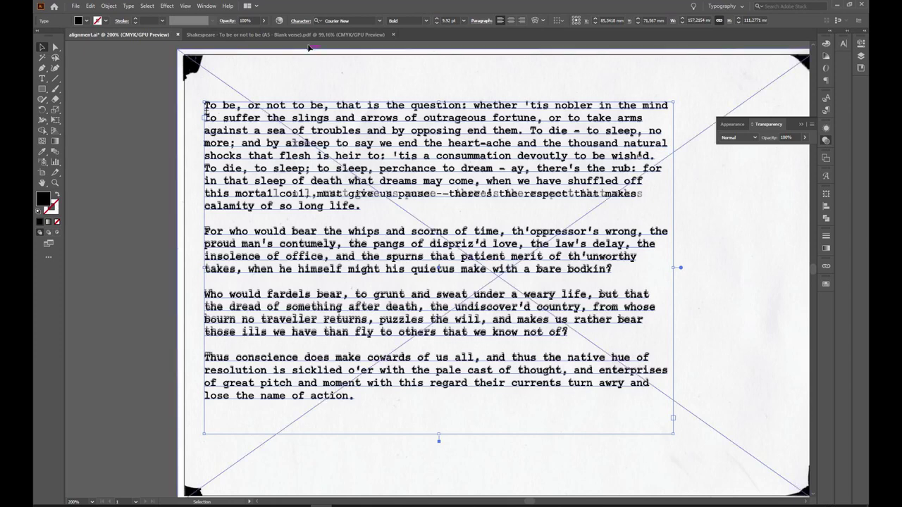
Try a leading of 18 pt and one of 24 pt on the typeset text
left_click(303, 23)
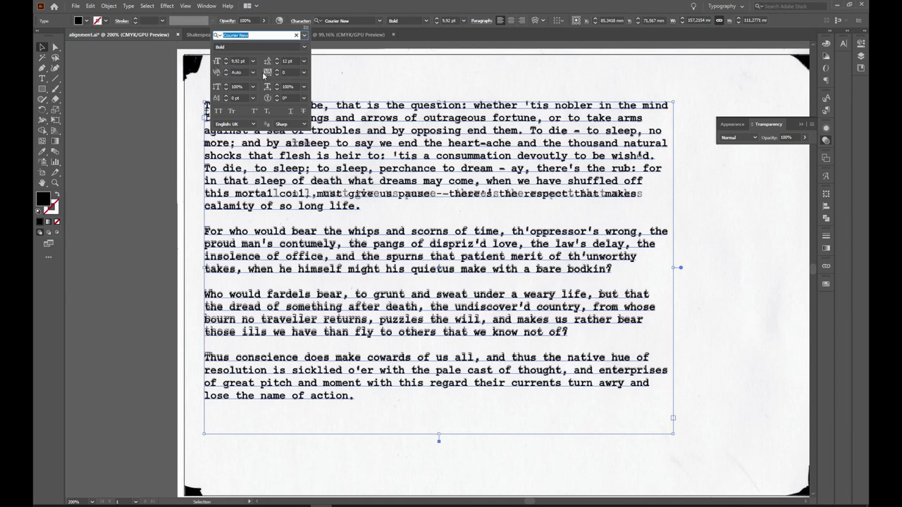
left_click(286, 61)
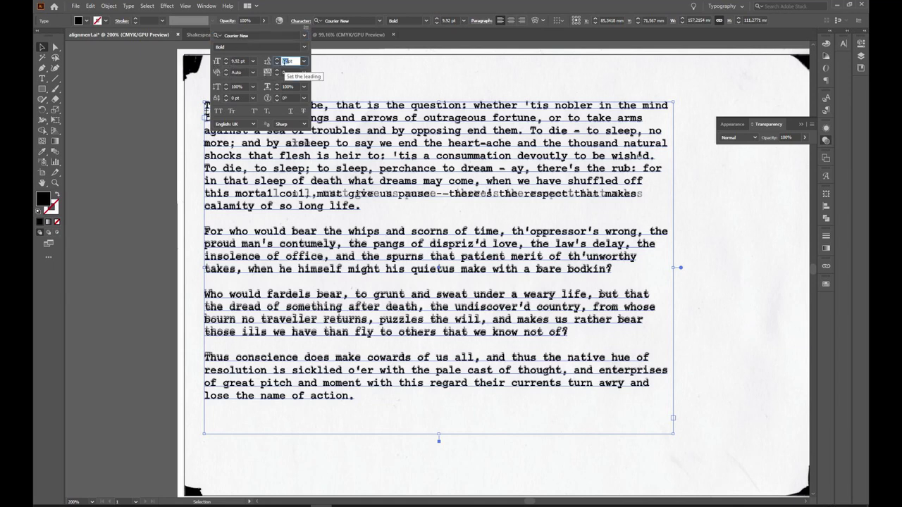
type("18pt")
key("Return")
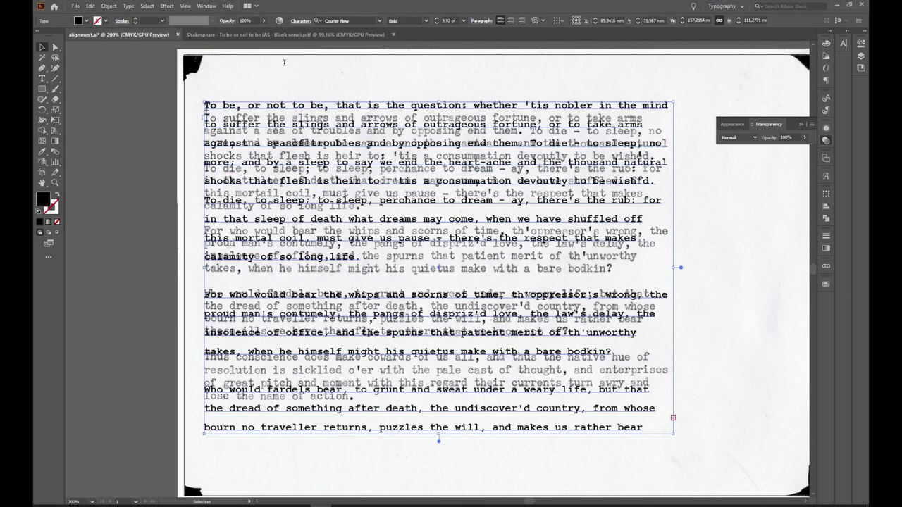
left_click(300, 21)
left_click(287, 61)
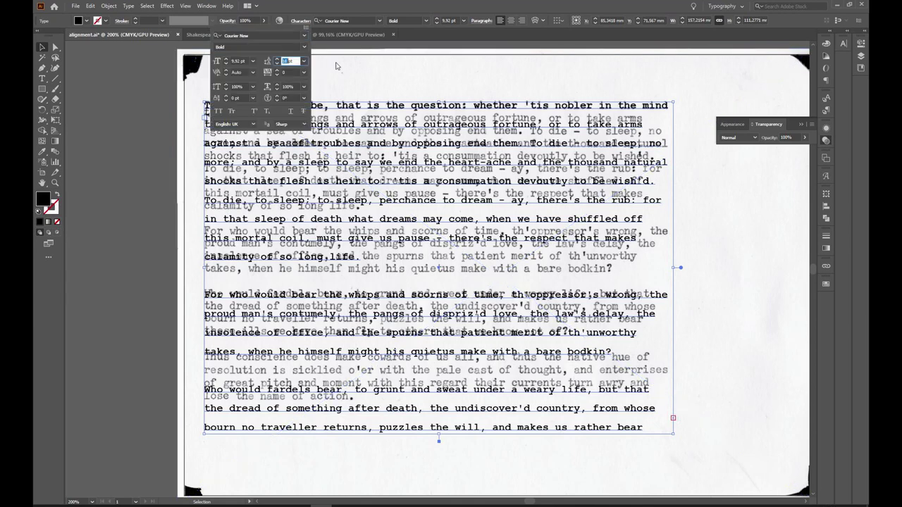
type("24")
key("Return")
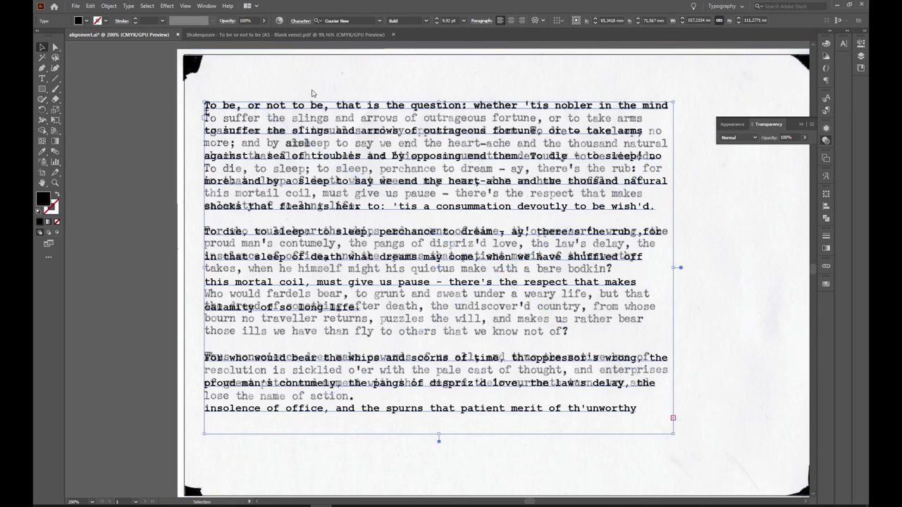
Set the typeset text's leading back to 12 pt
left_click(285, 21)
left_click(286, 62)
type("12")
key("Return")
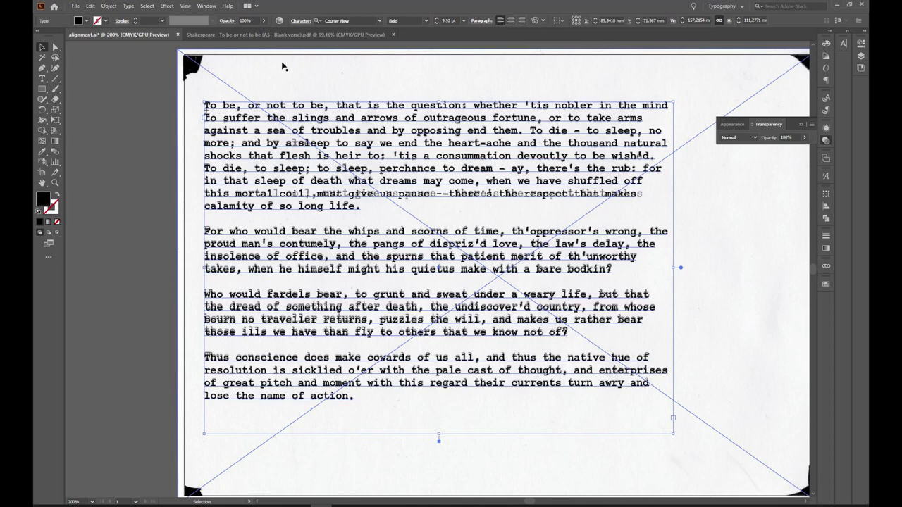
Delete the scanned page image and move the typeset text frame down and towards the page's right side
left_click(357, 83)
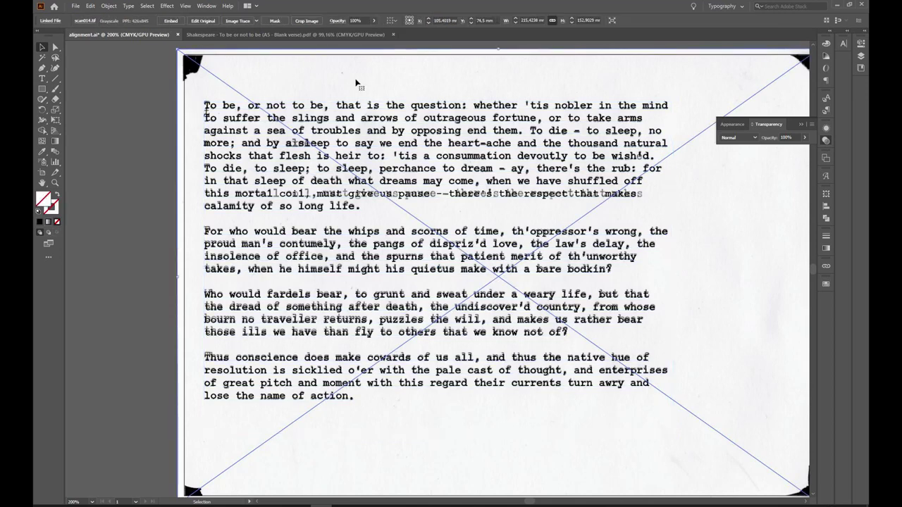
key("Delete")
left_click_drag(351, 104, 443, 155)
key("ctrl+minus")
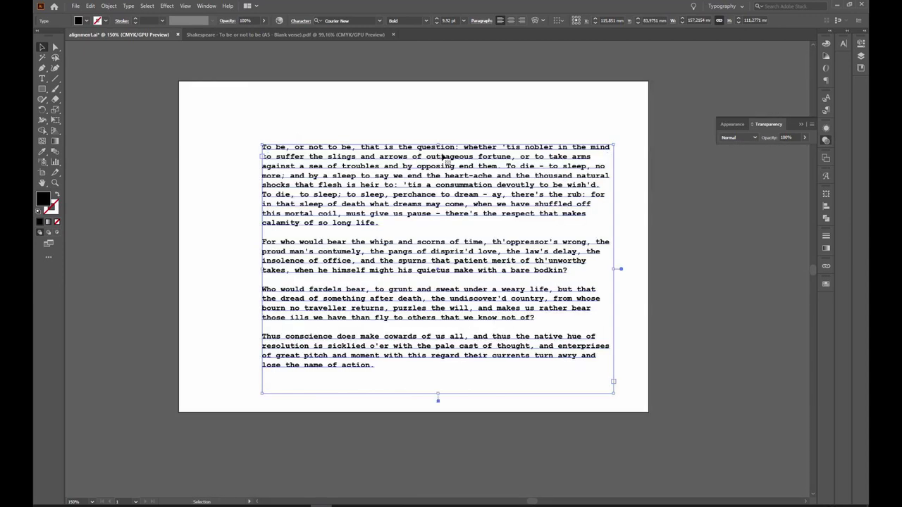
Add a point-text note above the typeset paragraphs reading "Brother Deluxe 1510"
left_click(43, 78)
left_click(267, 101)
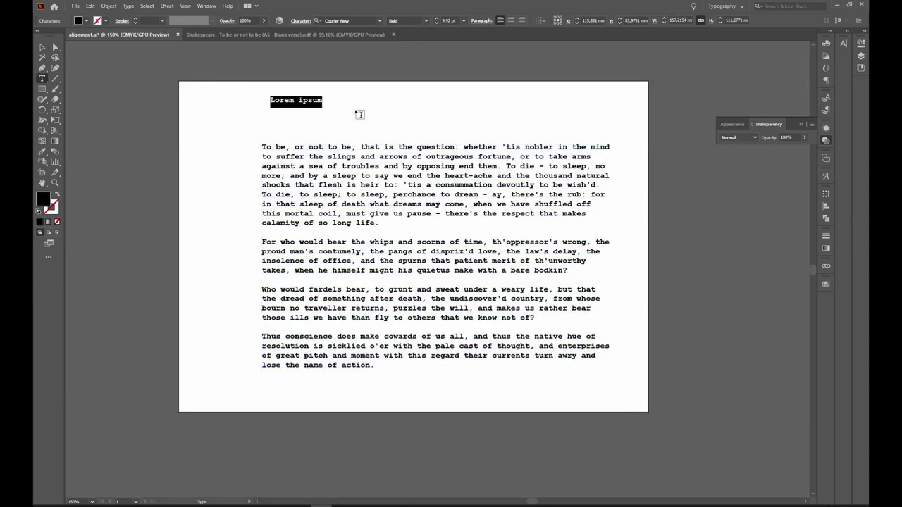
type("Brother 1510")
type(" Deluxe")
key("BackSpace")
key("BackSpace")
key("BackSpace")
key("BackSpace")
key("BackSpace")
key("BackSpace")
key("BackSpace")
key("BackSpace")
key("BackSpace")
key("BackSpace")
key("BackSpace")
type("Deluxe 15190")
key("BackSpace")
key("BackSpace")
type("0")
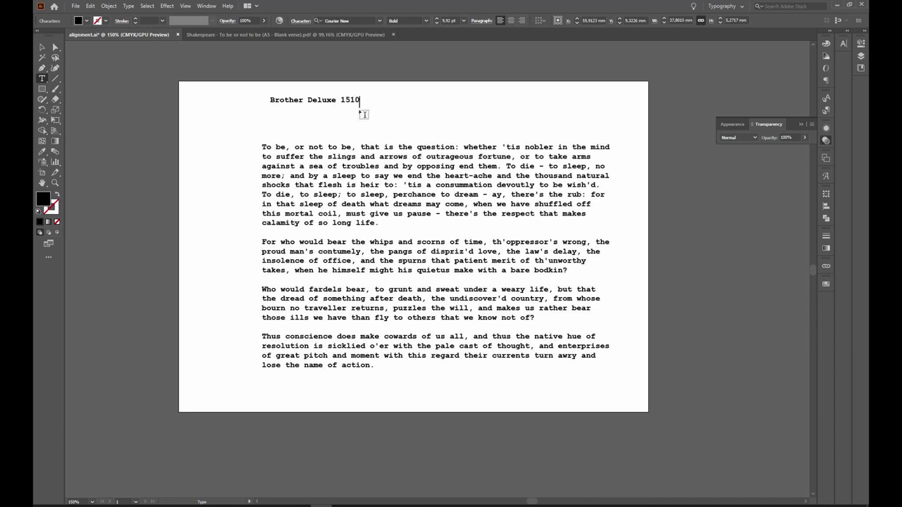
Add the lines "Font size 9.92" and "Leading 12" below the note's first line and deselect the note
key("Return")
type("Font size 9.92 ")
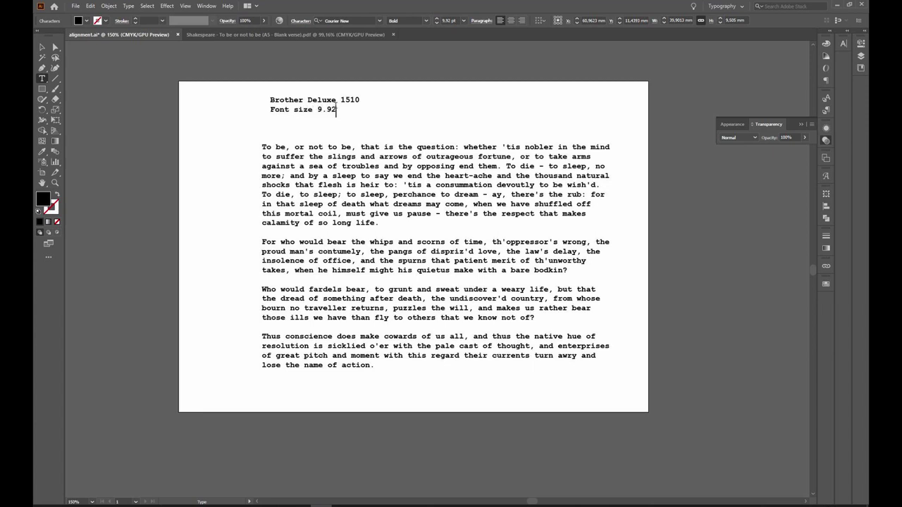
type("Leading 12")
left_click(42, 47)
left_click(250, 98)
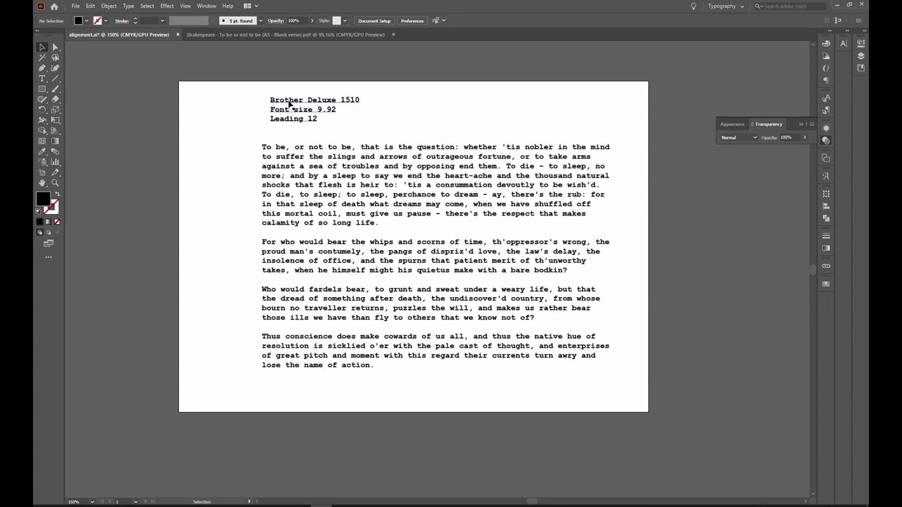
Shift the typeset paragraphs up and left on the page, and place the settings note outside the page beside its right edge
left_click_drag(290, 104, 696, 232)
left_click_drag(516, 171, 494, 153)
left_click_drag(715, 237, 336, 95)
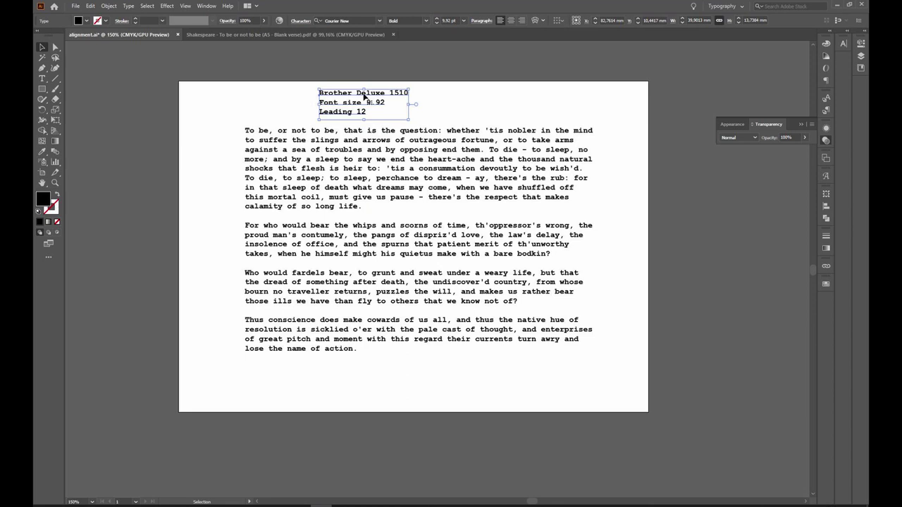
left_click_drag(364, 96, 700, 255)
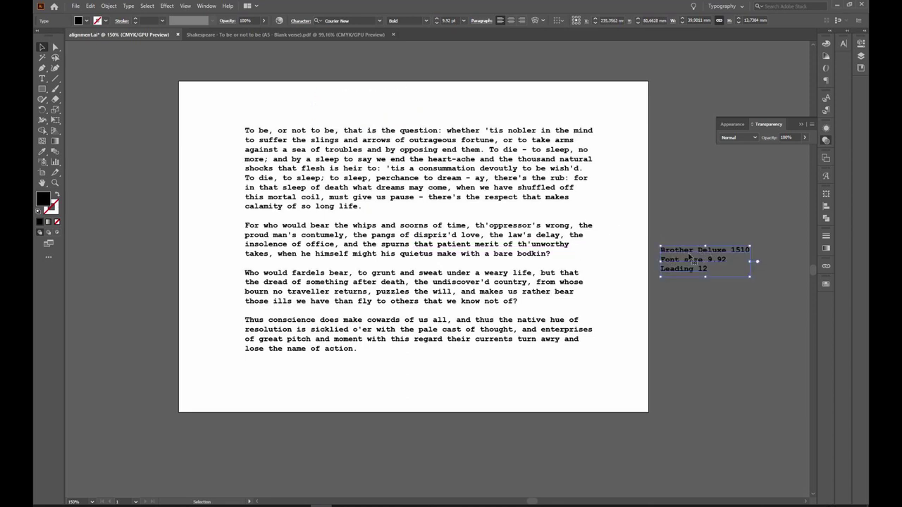
Delete all the typeset paragraphs and remove their empty text frame from the page
left_click(402, 162)
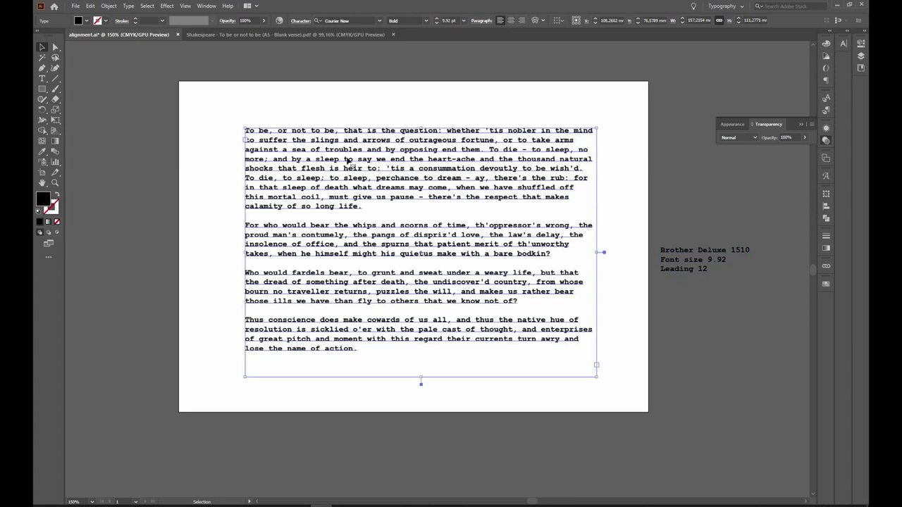
left_click(42, 78)
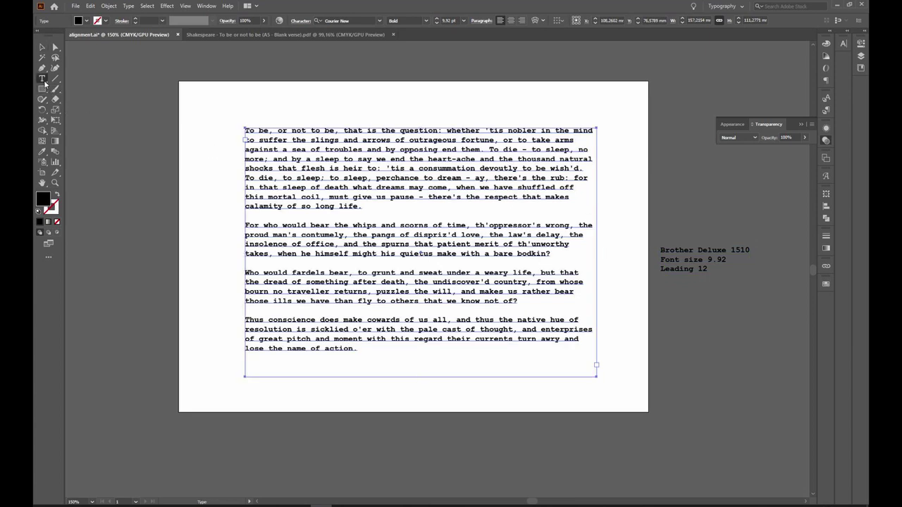
left_click_drag(359, 348, 190, 131)
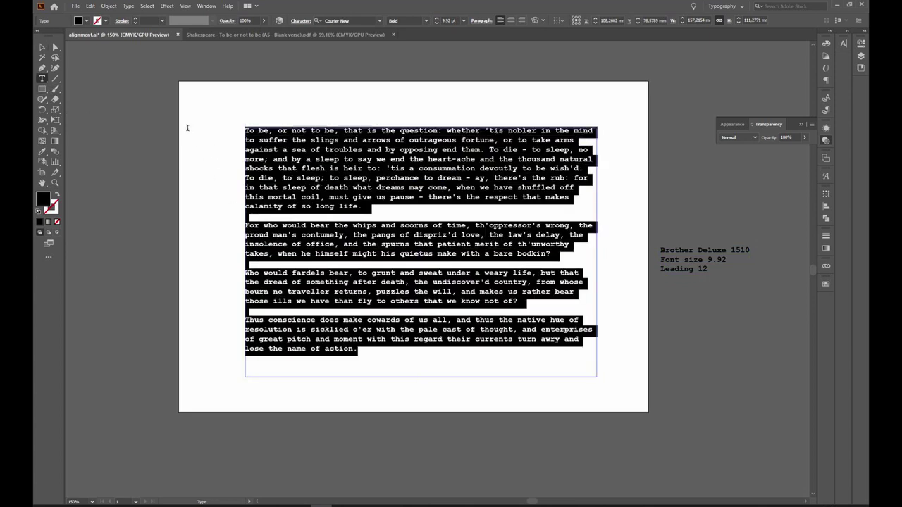
key("BackSpace")
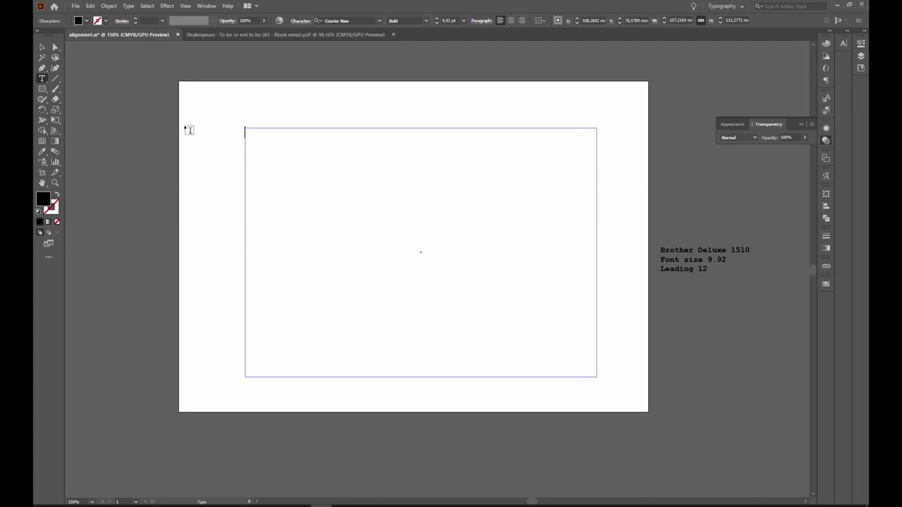
left_click(42, 46)
left_click(240, 94)
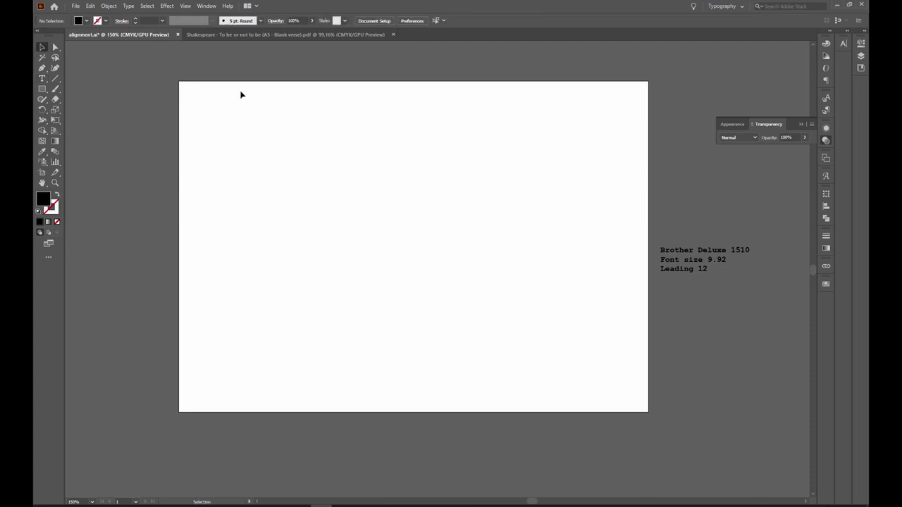
left_click(246, 150)
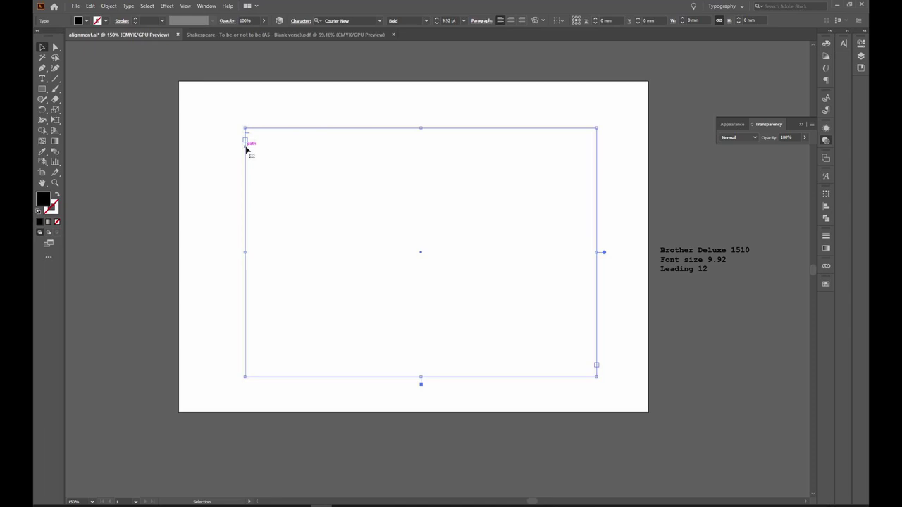
key("Delete")
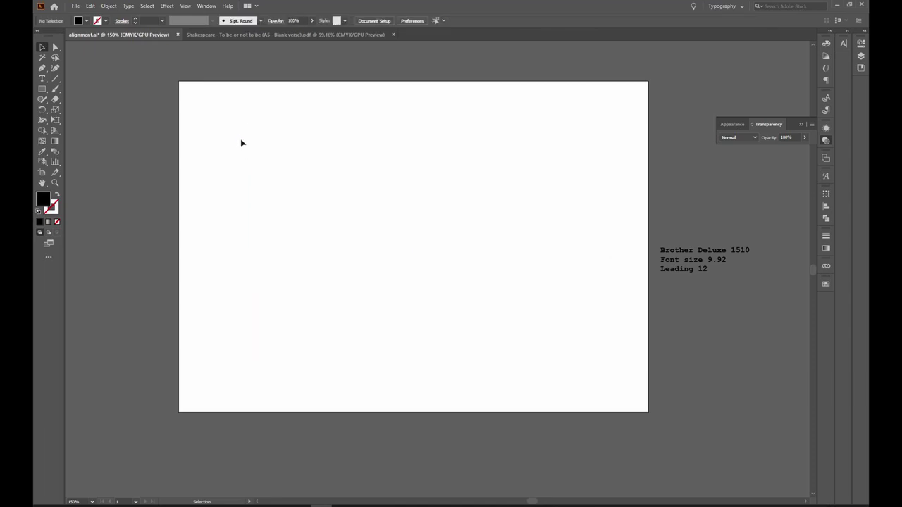
Add a point-text line on the empty page reading "After the first glass, you see things as you wish they were. After the second, you see t"
left_click(41, 79)
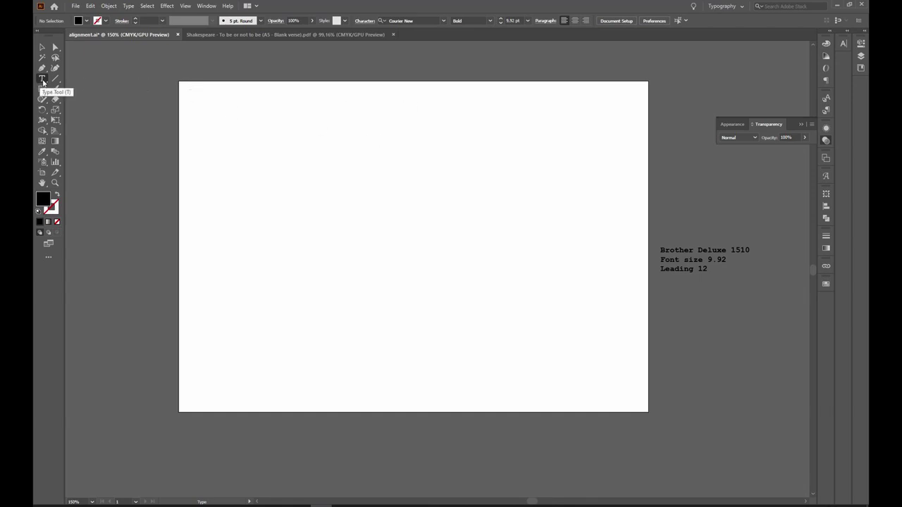
left_click(289, 165)
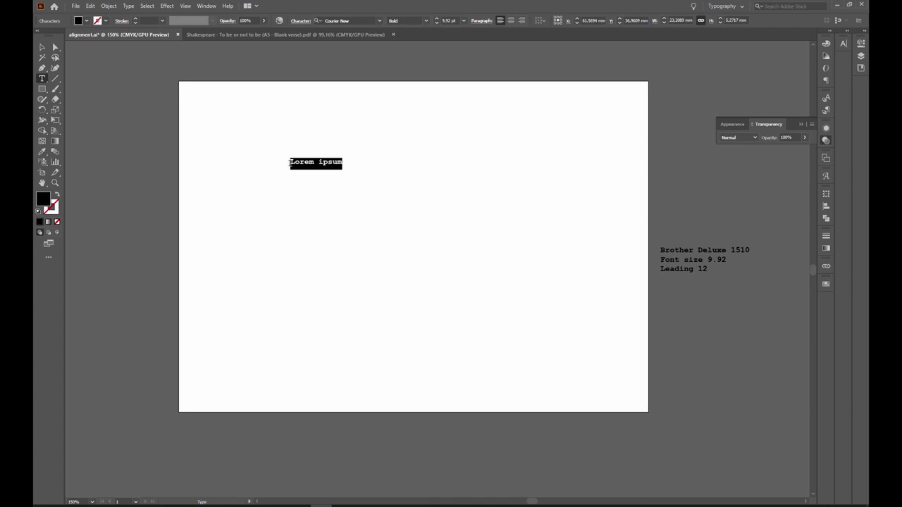
type("After ")
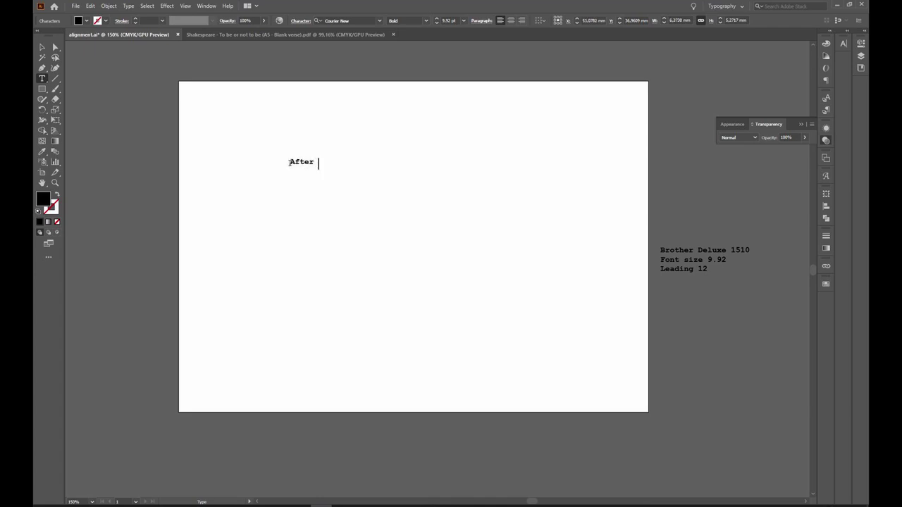
type("the first glass, you see things as you wish")
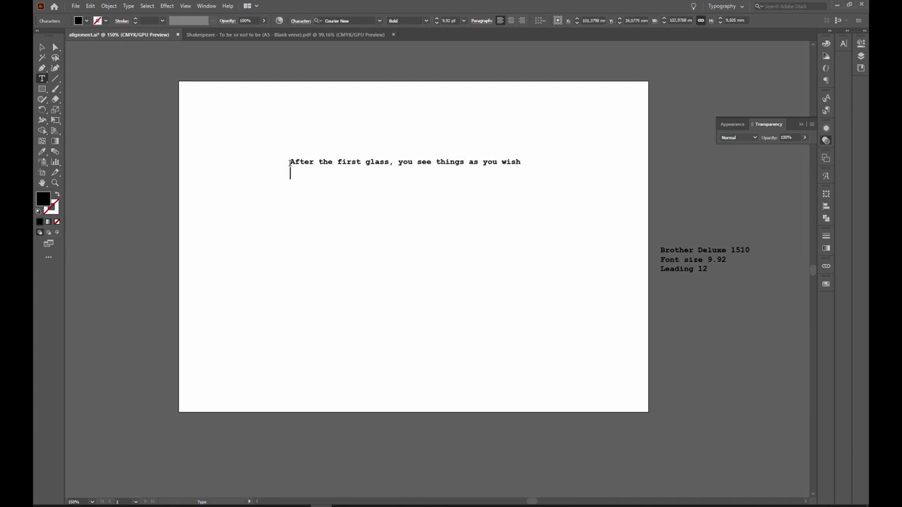
type(" they were. After the second")
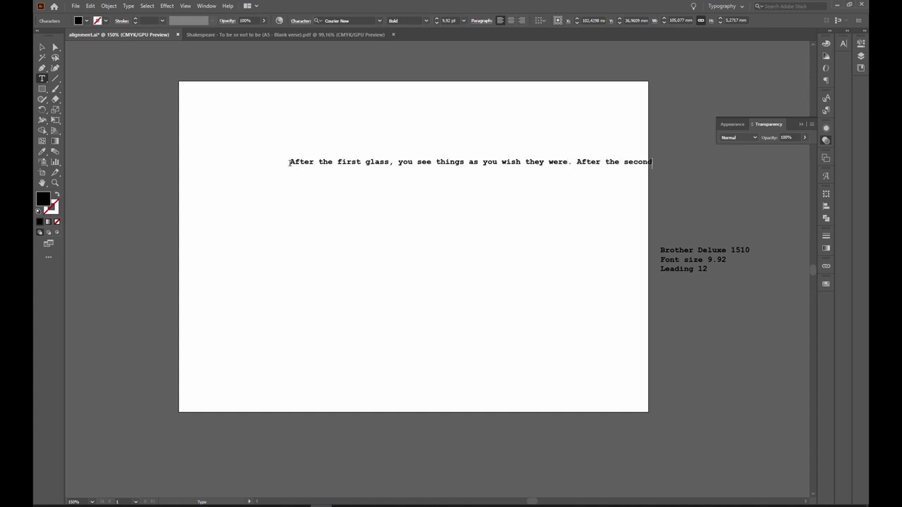
type(", you see t")
Delete the sample point-text line that runs past the page edge
left_click_drag(289, 162, 656, 162)
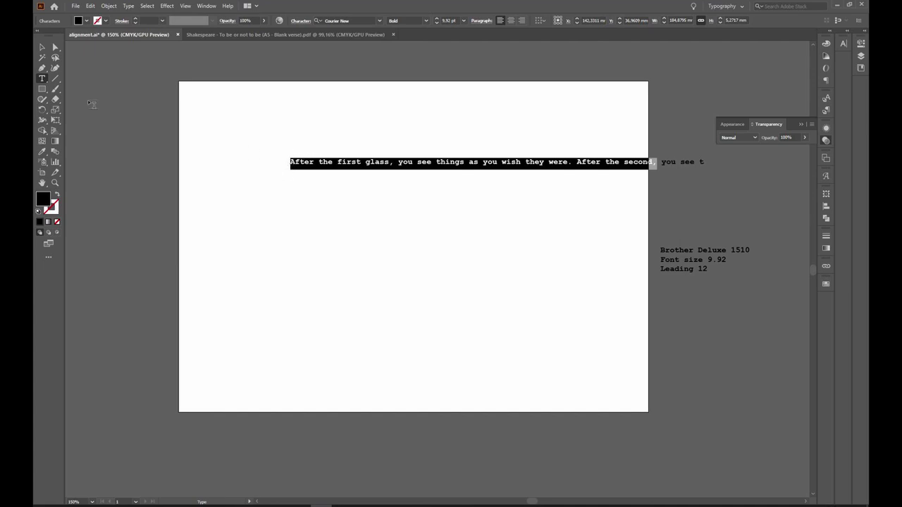
left_click(42, 47)
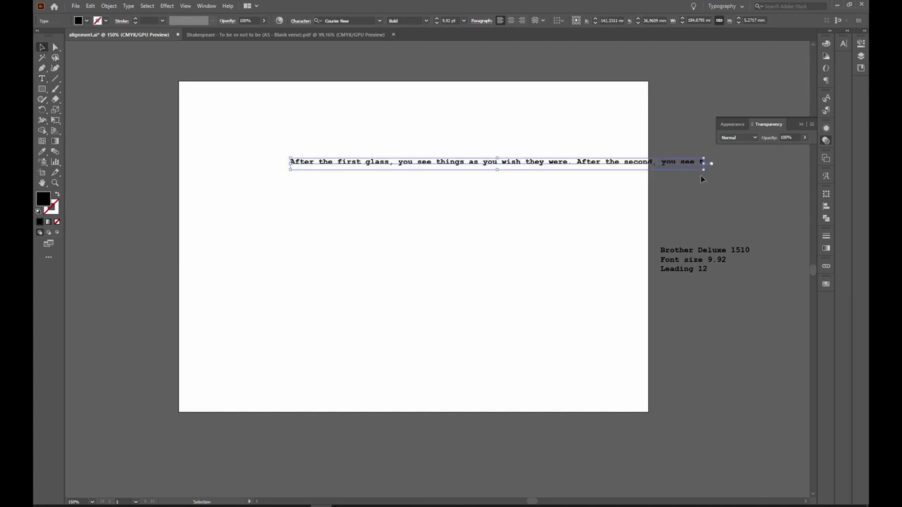
key("Delete")
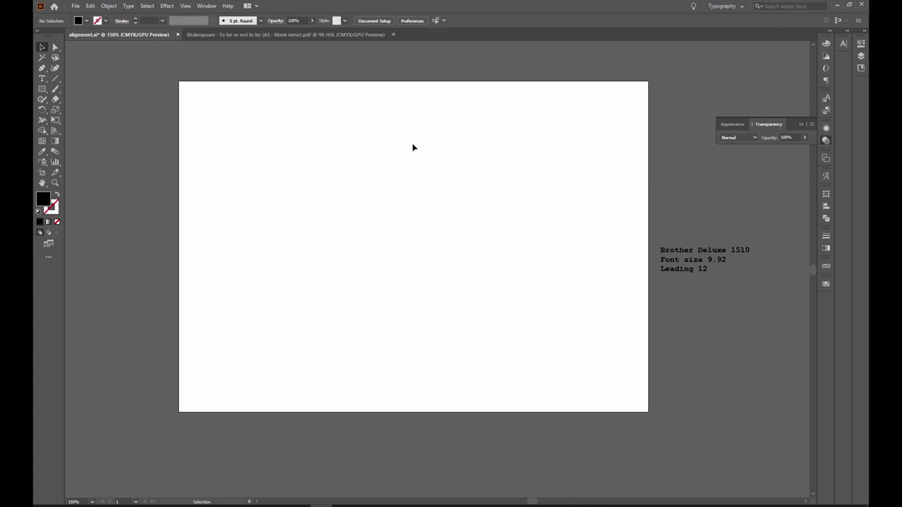
Draw an area-text frame about 160 by 106 mm on the empty page and clear its placeholder text
left_click(43, 80)
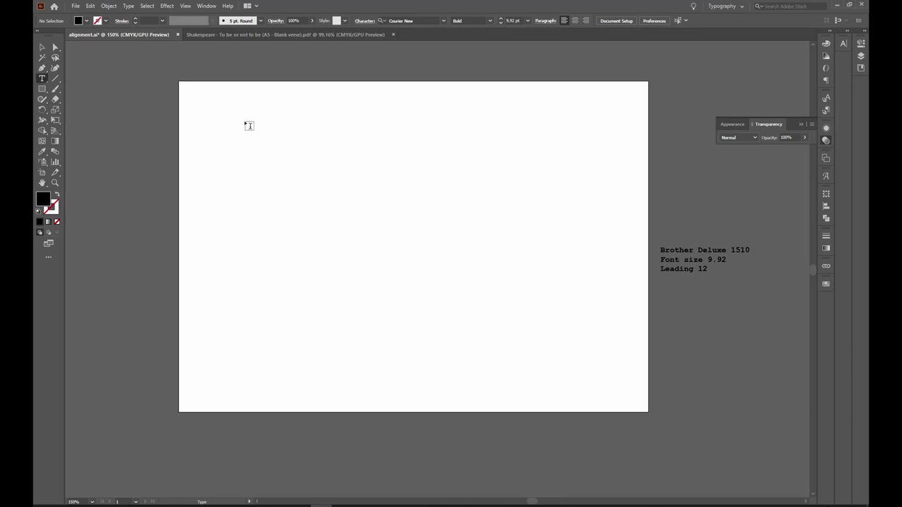
left_click_drag(245, 123, 603, 359)
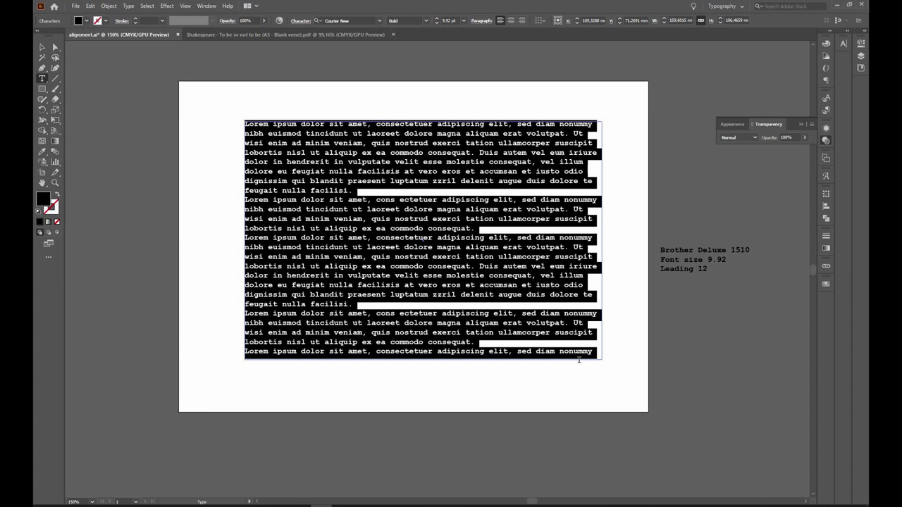
key("BackSpace")
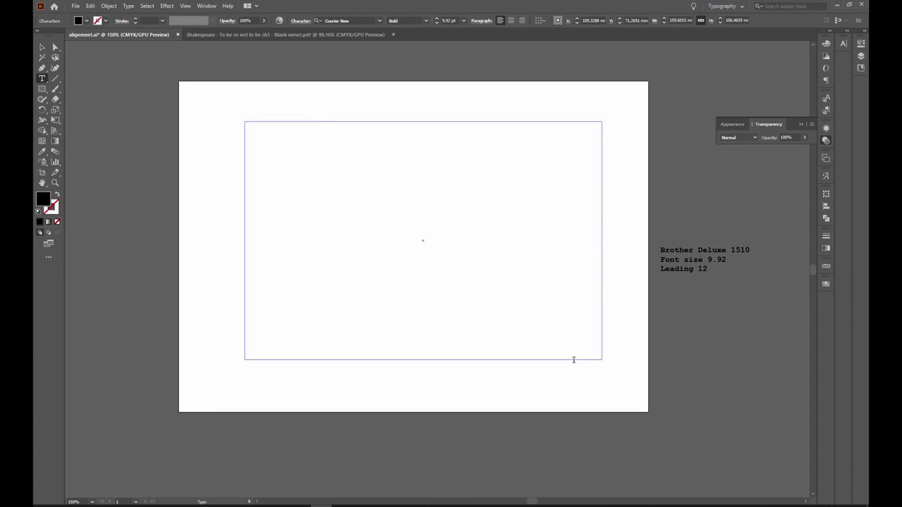
Enter "After the first glass, you see things as you wish they were. After the second, you see things as they are not. Finally"
type("After the first glass, you see things as you wish they were. After the ")
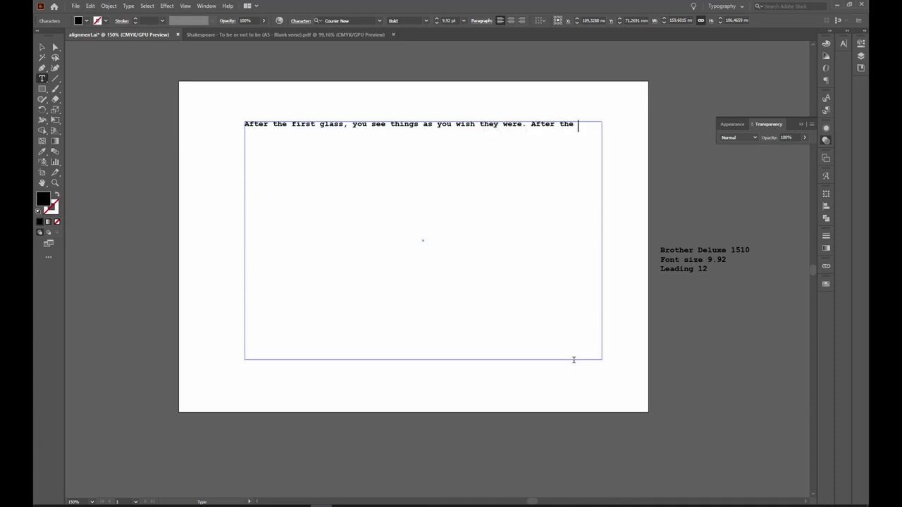
type("second, you see things")
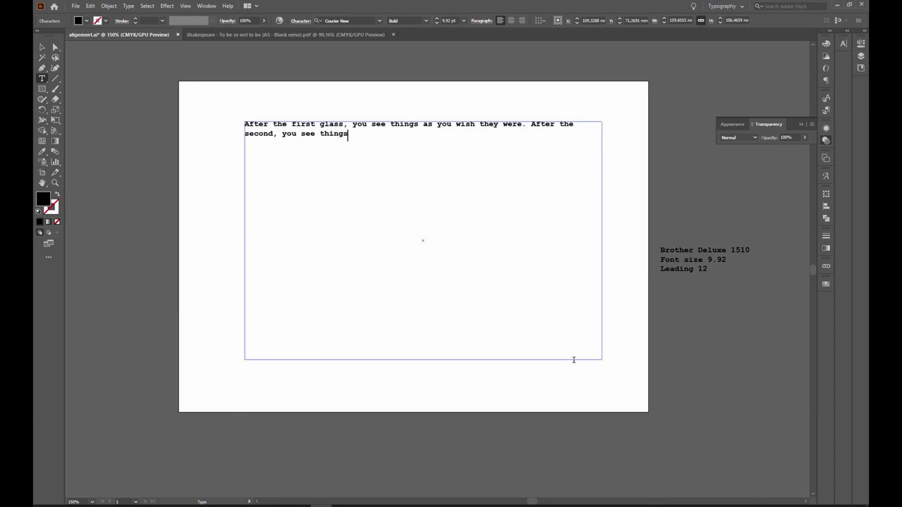
type(" as they are not. Finally")
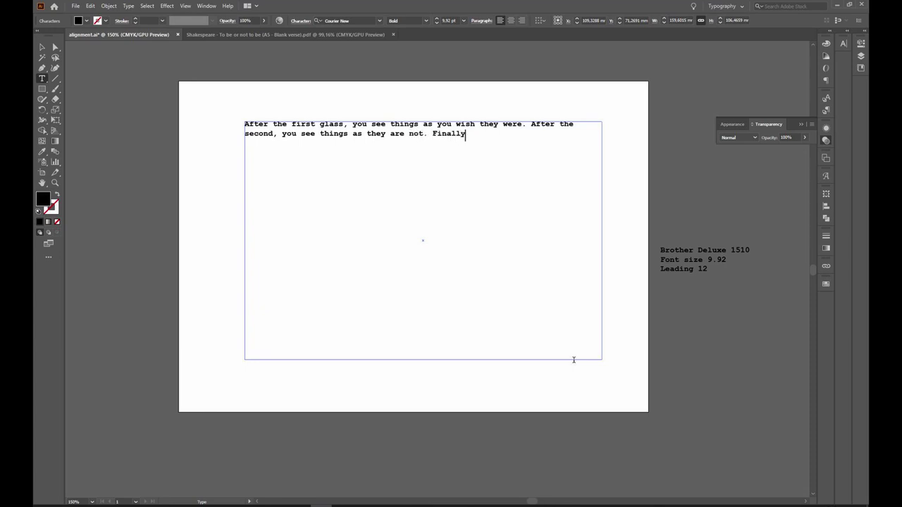
Continue with ", you see things as they really are, and that is the most horrible thing in the world." and credit "- Oscar Wilde" below
type(", you see things as they reall")
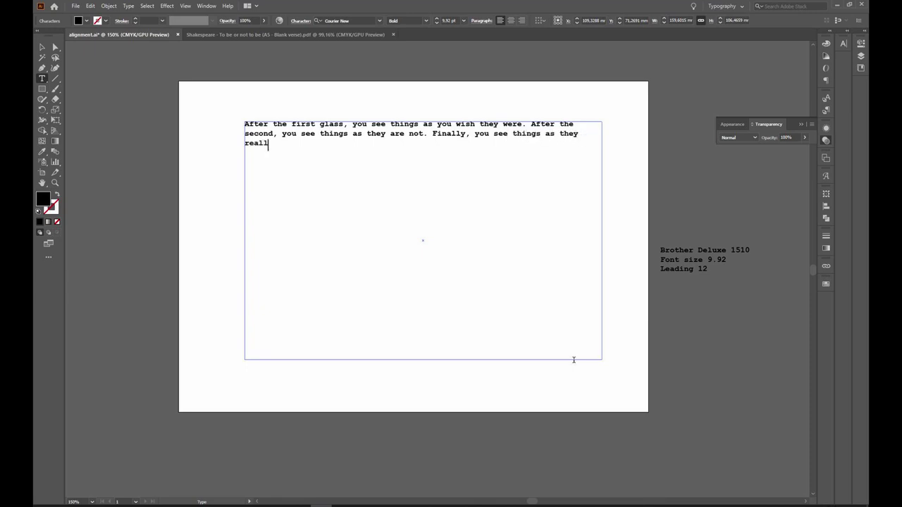
type("y are, and that")
type("is the most horrib")
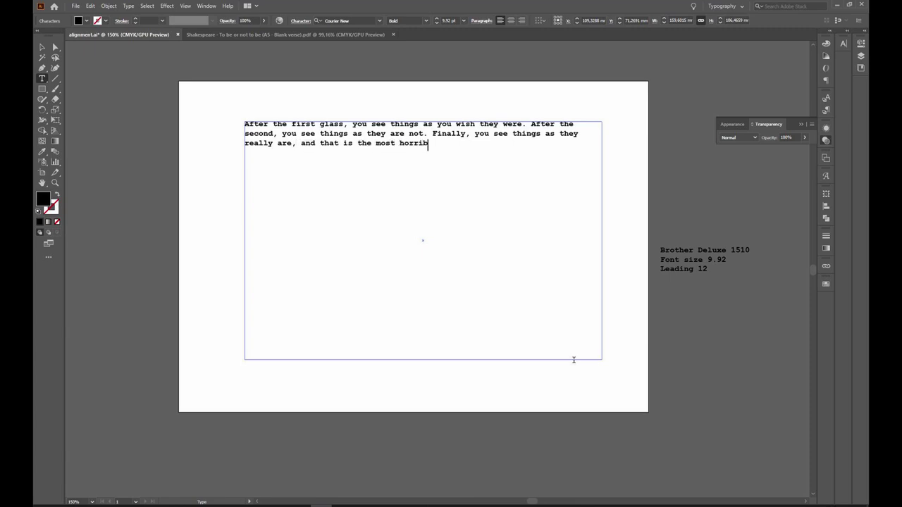
type("le thing in the world.  ")
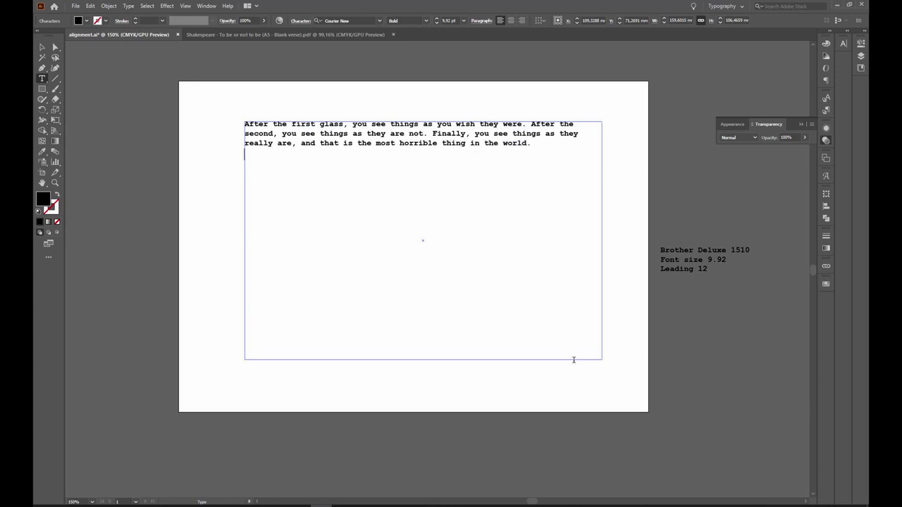
type("- Oscar Wilde")
left_click(42, 47)
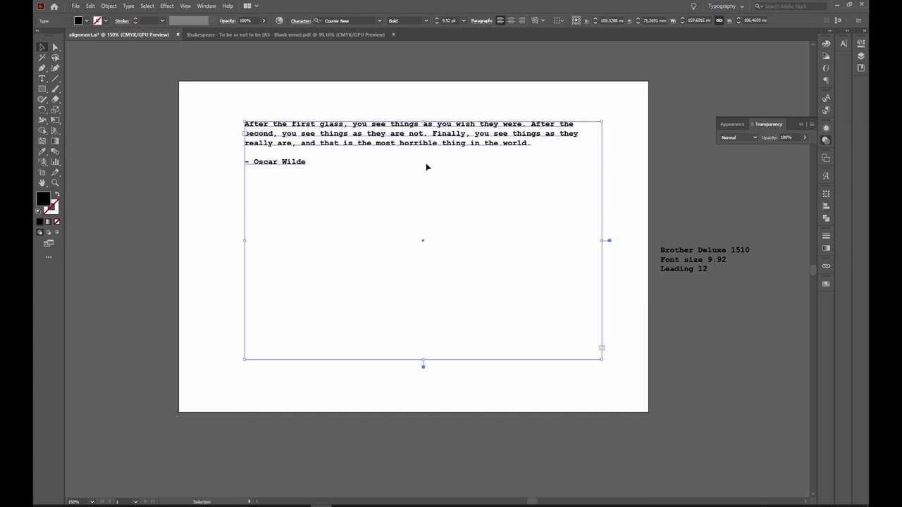
Shrink the quote's text frame to about 147 mm wide and 47 mm high so the lines rewrap
scroll(449, 235, "up", 2)
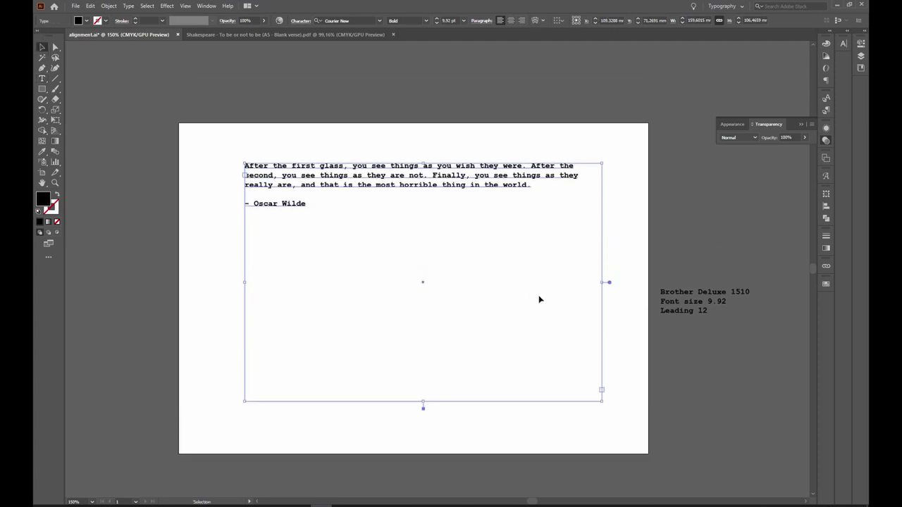
left_click_drag(601, 286, 592, 283)
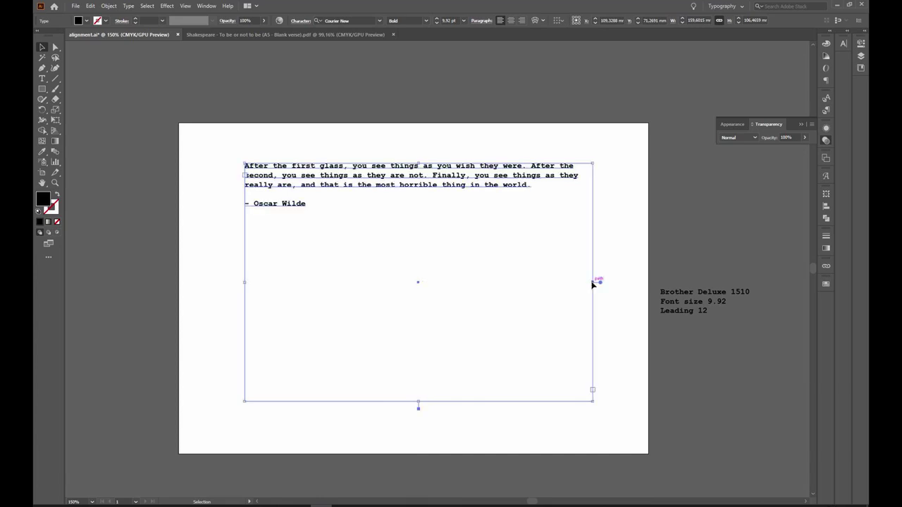
left_click_drag(419, 402, 429, 270)
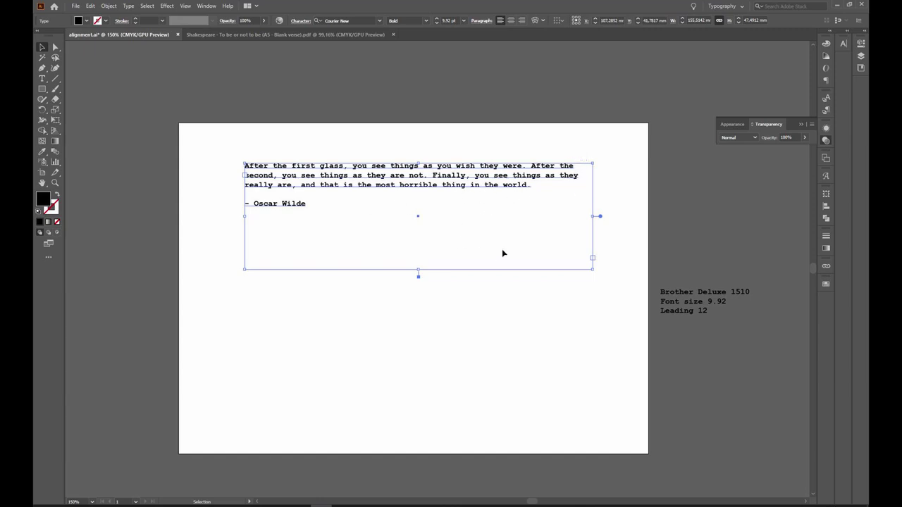
left_click_drag(593, 216, 573, 223)
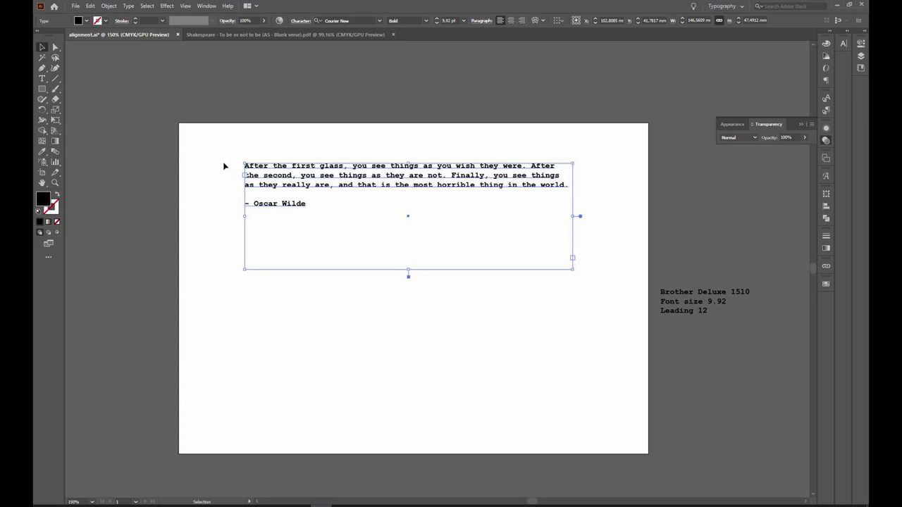
Replace the space after "were." in the first line with an asterisk and select that asterisk
left_click(43, 79)
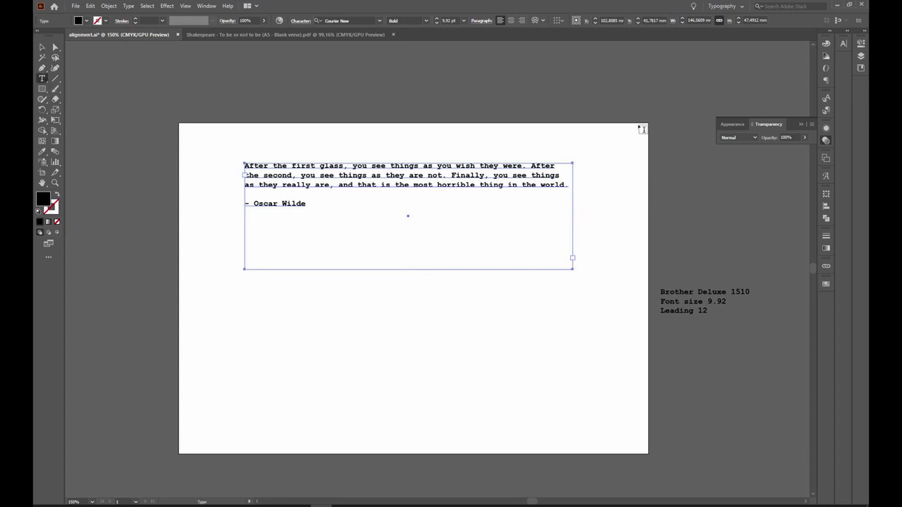
left_click(530, 165)
left_click(530, 166)
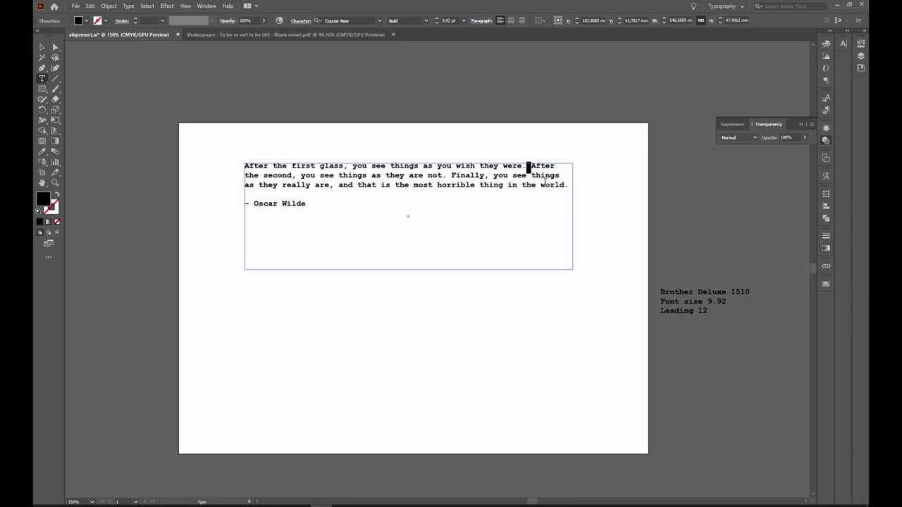
type("*")
key("shift+Left")
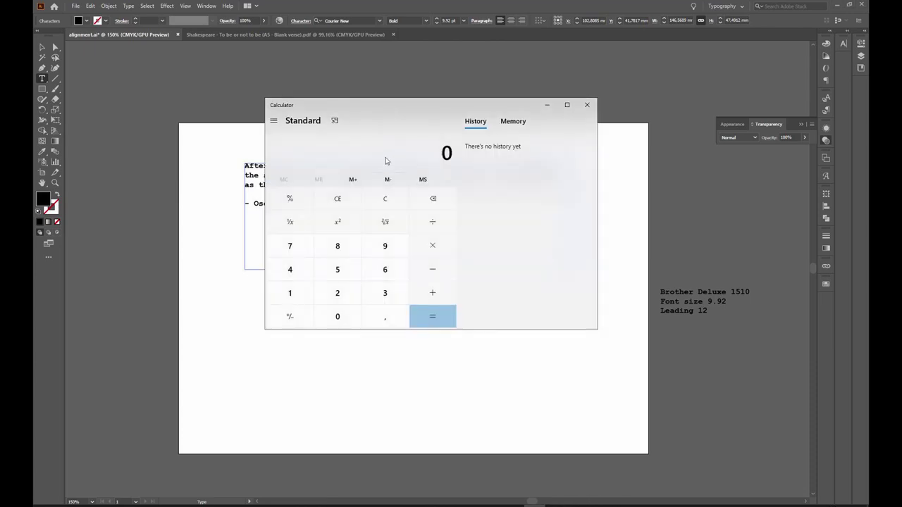
Calculate 9.92 × 1.5 in the Calculator app and set the selected asterisk's font size to 14.88 pt
left_click_drag(366, 113, 555, 232)
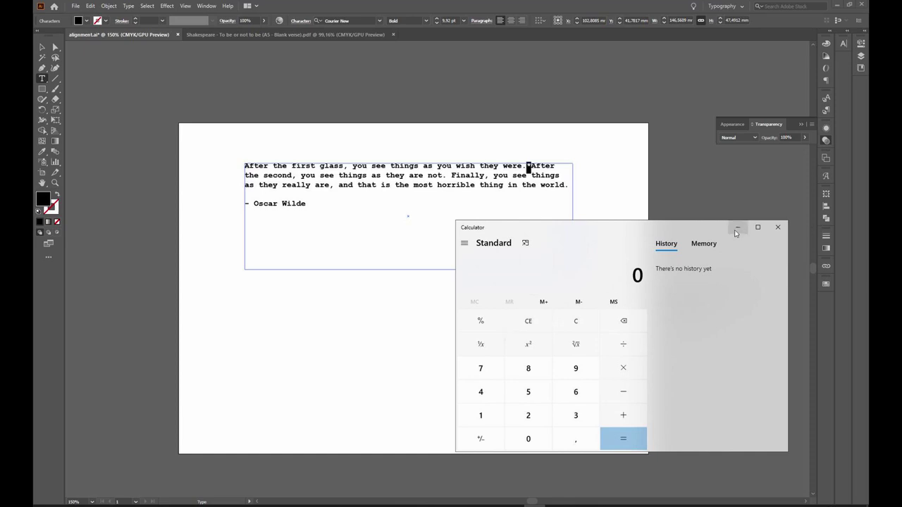
type("9,92*1,5")
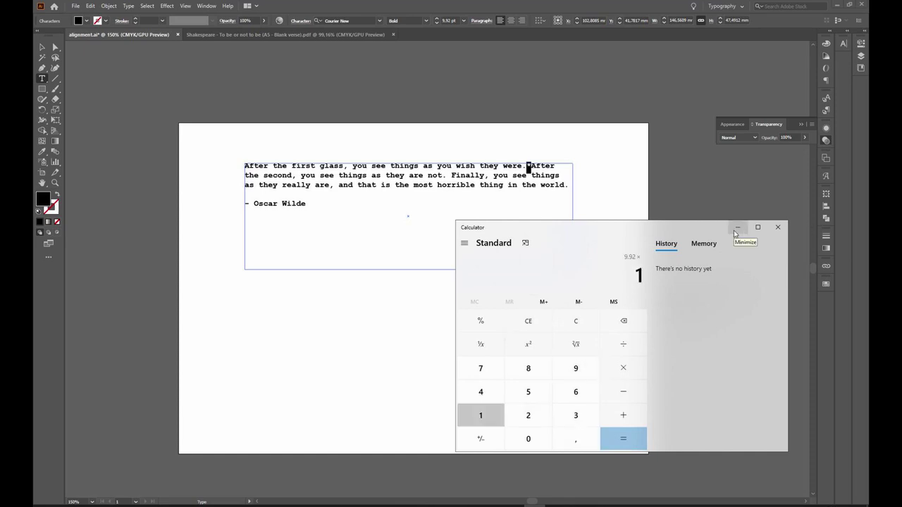
key("Return")
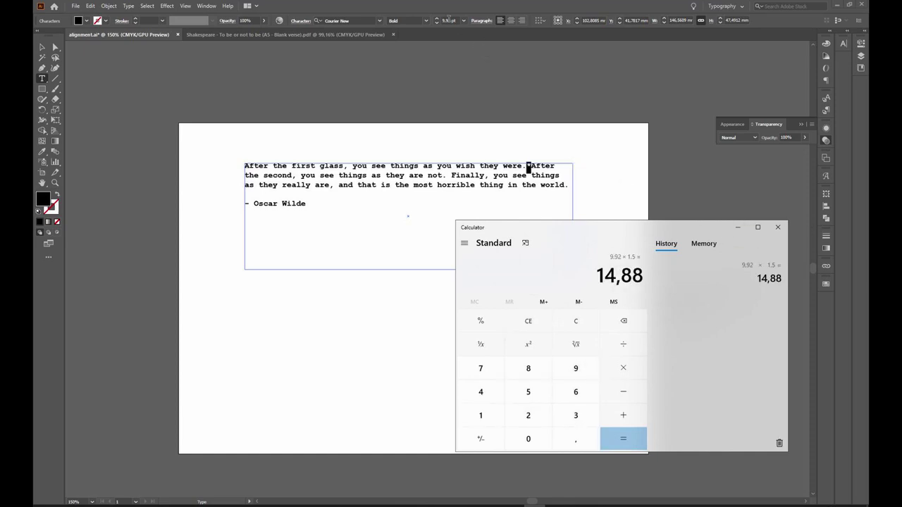
left_click(447, 20)
type("14,88")
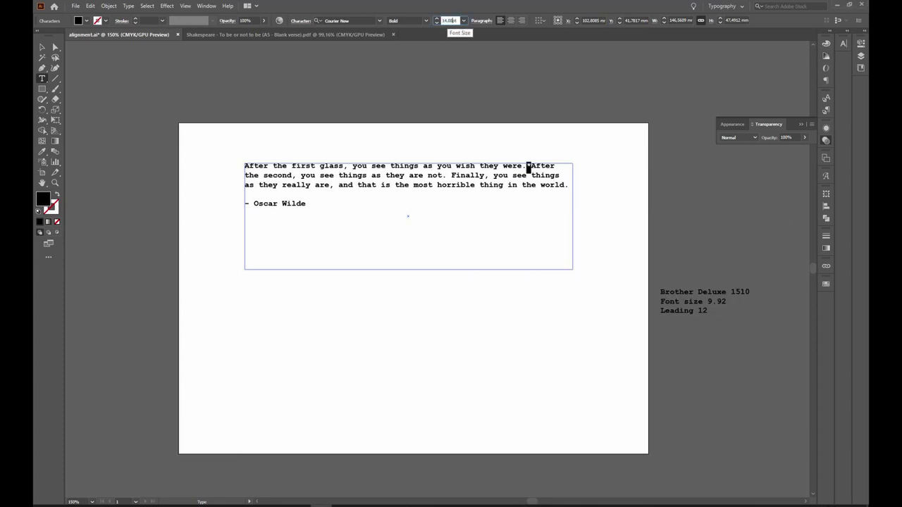
key("Return")
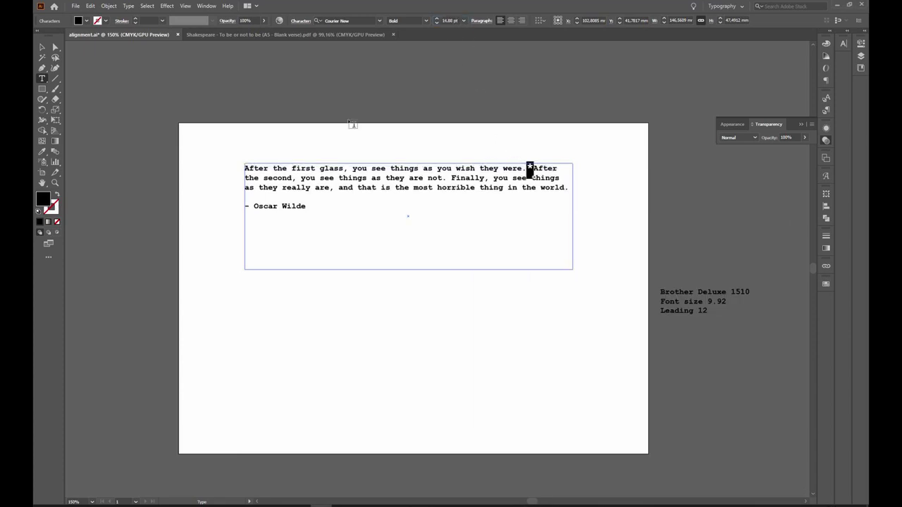
Select the enlarged asterisk after "were." and give it a red fill
left_click(43, 48)
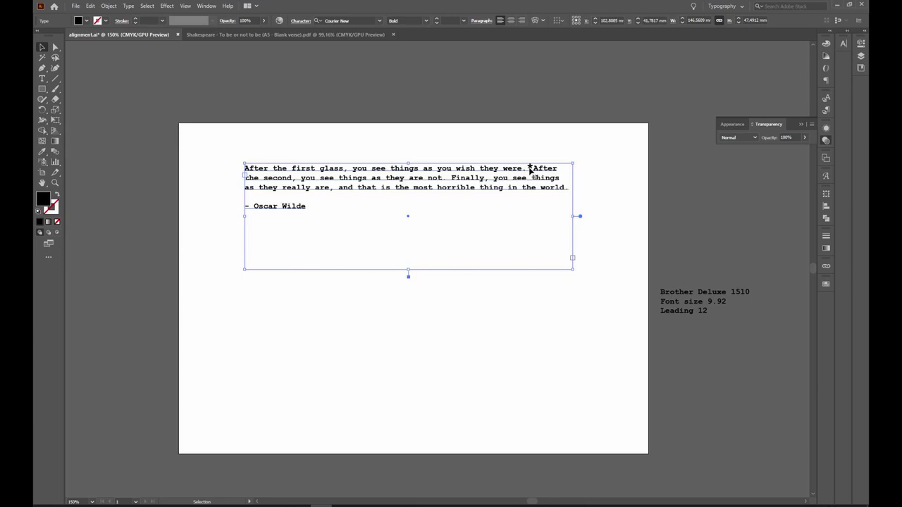
key("t")
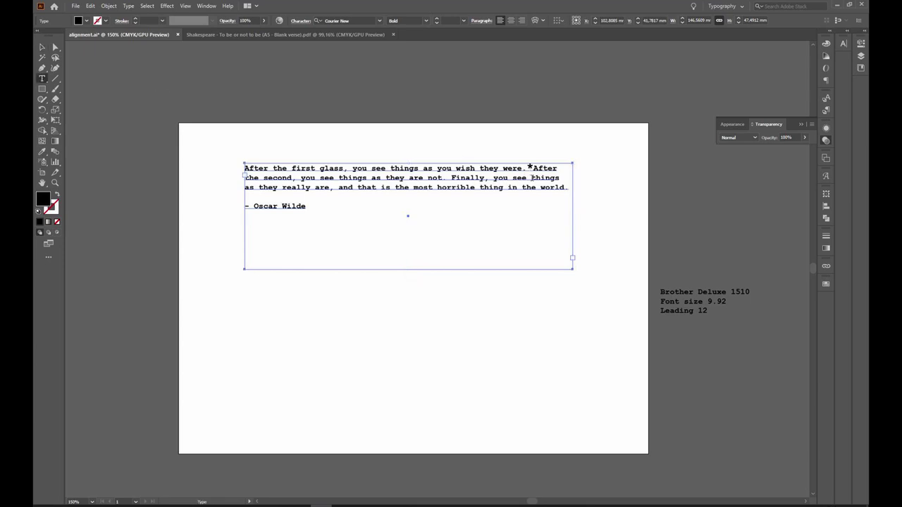
left_click(530, 167)
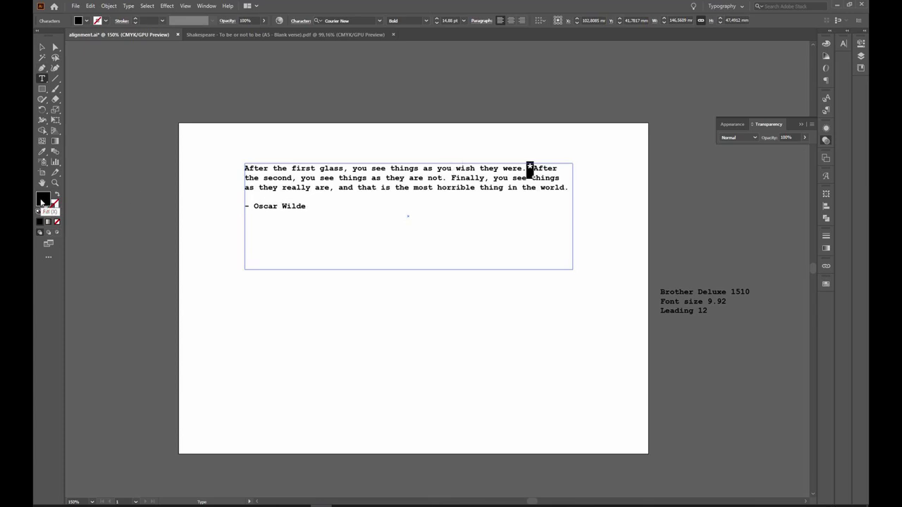
left_click(81, 20)
left_click(63, 34)
left_click(102, 93)
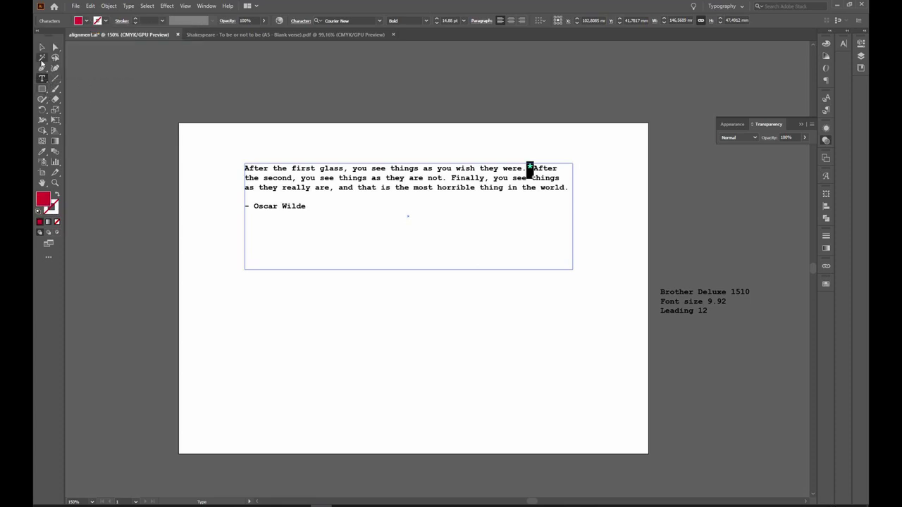
left_click(529, 169)
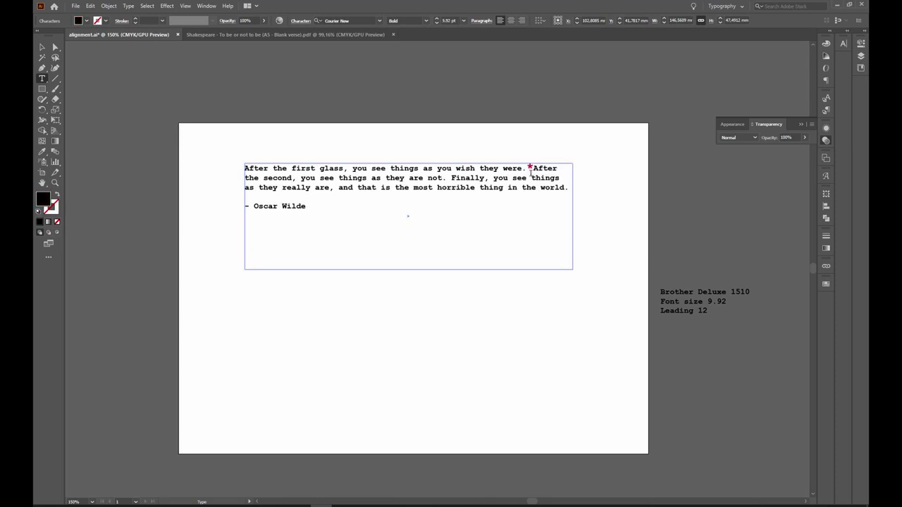
Copy the red asterisk and replace the first-line spaces after "glass,", "see" and "things" with it
left_click_drag(525, 169, 529, 168)
key("ctrl")
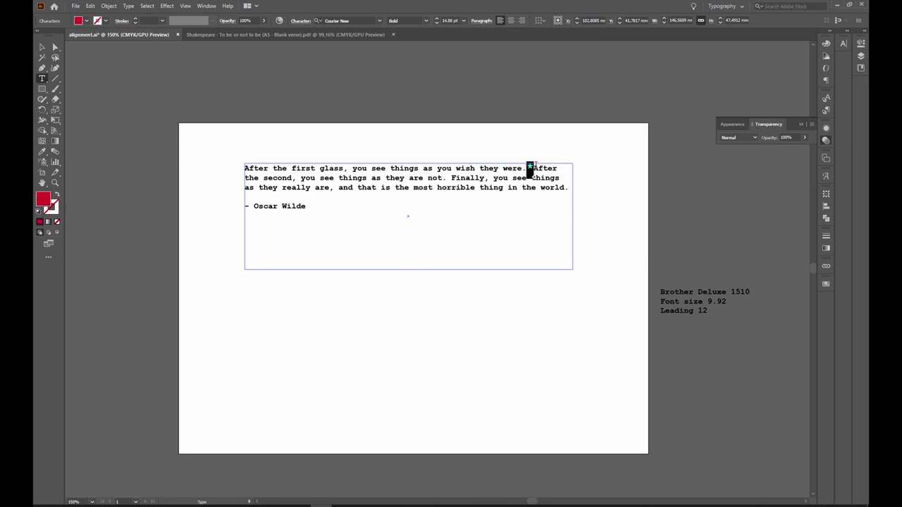
left_click(351, 171)
type("*")
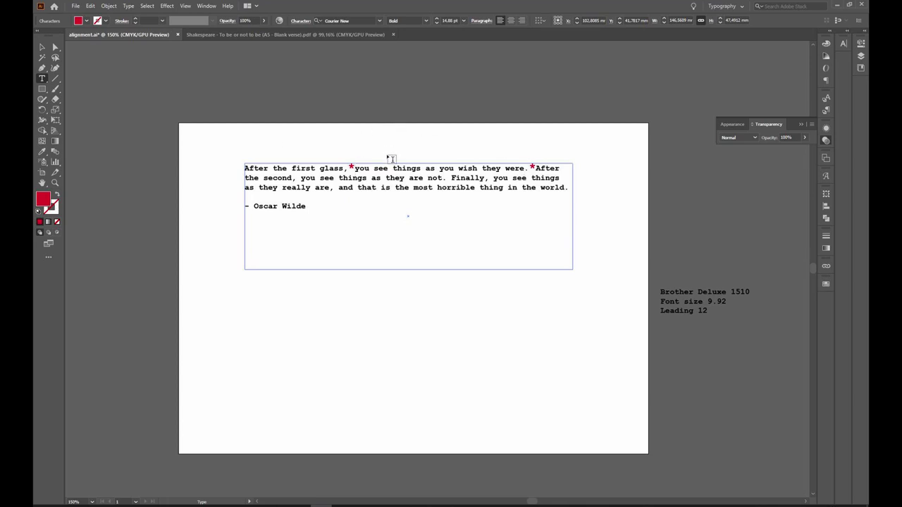
left_click_drag(388, 168, 392, 168)
type("*")
left_click_drag(423, 168, 429, 167)
type("*")
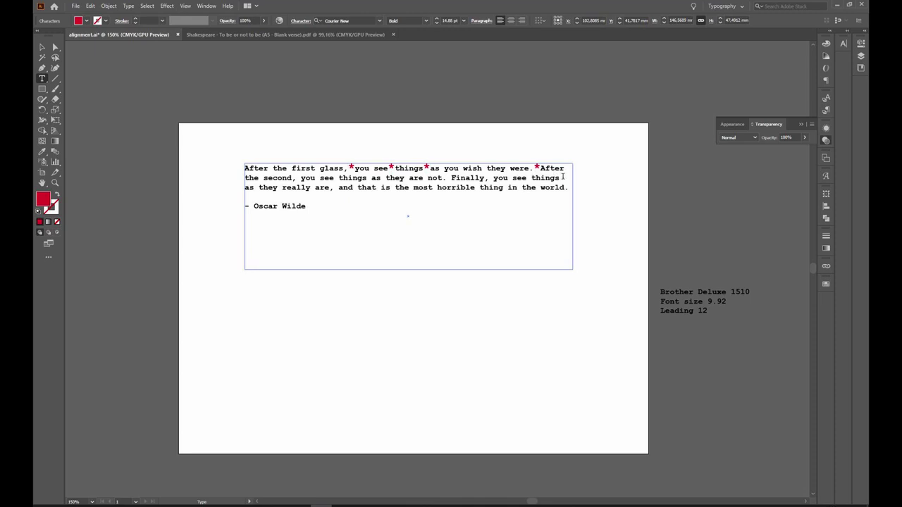
Replace the second-line spaces after "not." and "Finally," with the red asterisk, and deselect the text
left_click(452, 177)
type("*")
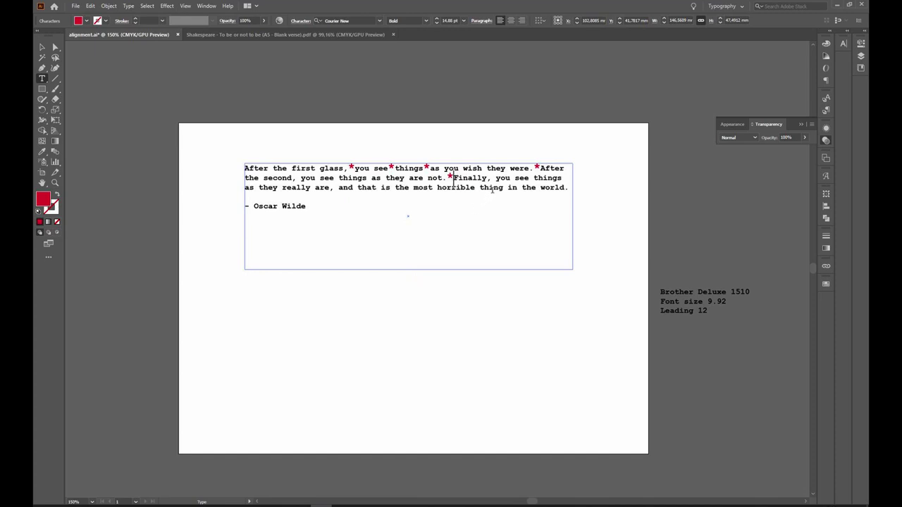
left_click(493, 178)
type("*")
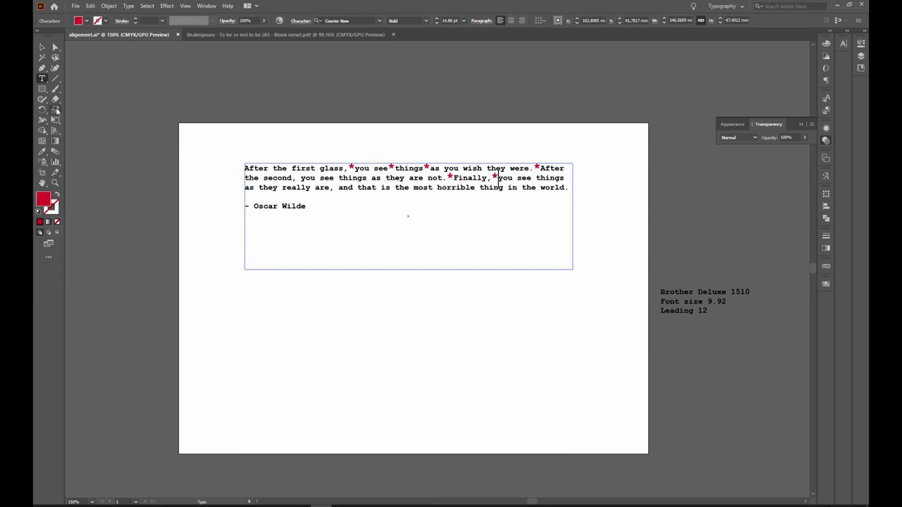
left_click(41, 47)
left_click(339, 206)
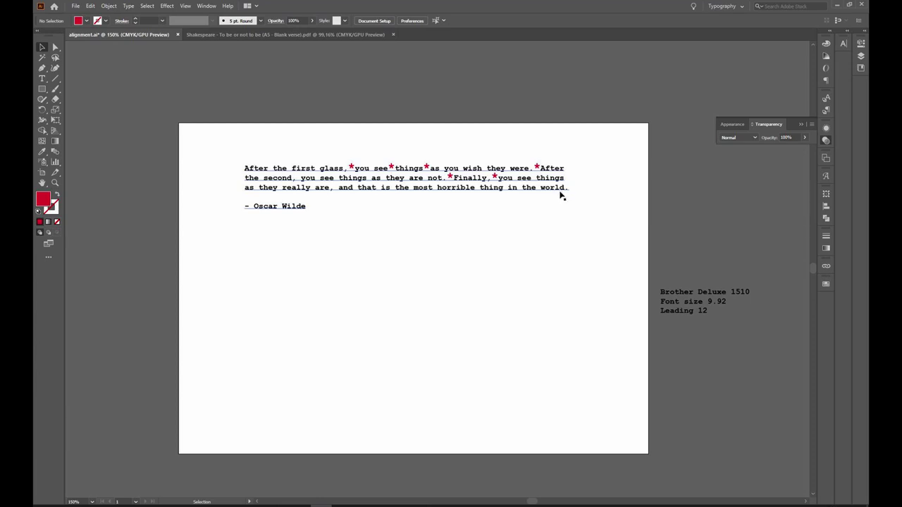
Add an exclamation mark after "After" at the end of the quote's first line
left_click(42, 78)
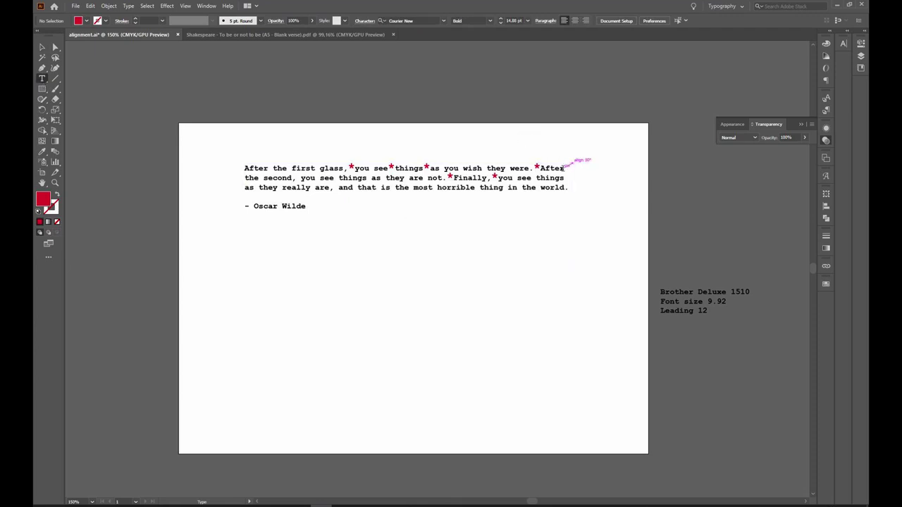
left_click(571, 168)
type("!")
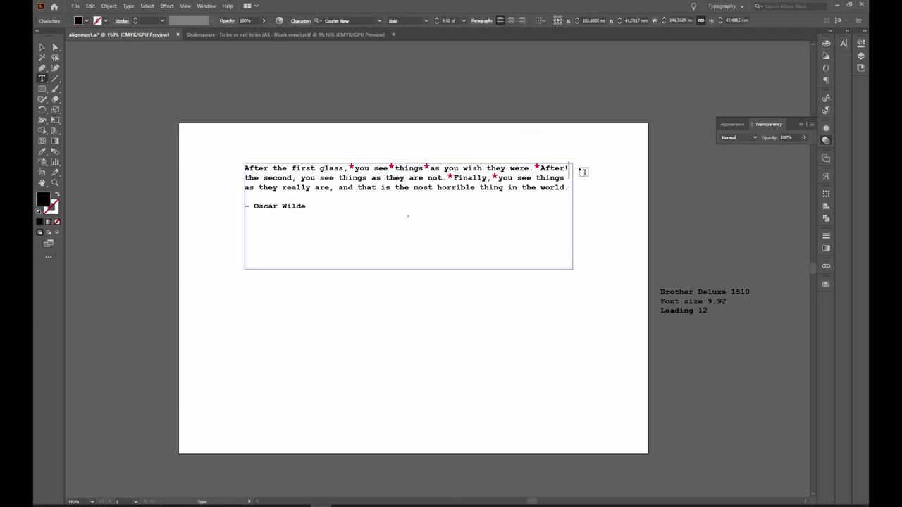
Delete the exclamation mark after "After" on the first line, trying a semicolon in its place and removing it too
key("BackSpace")
type(";")
key("BackSpace")
Indent the "- Oscar Wilde" attribution with tabs and a space so it sits under the right end of the quote
left_click(41, 46)
left_click(41, 82)
left_click(244, 206)
key("Tab")
key("Tab")
key("Tab")
key("Tab")
key("Tab")
key("Tab")
key("Tab")
key("Tab")
key("Tab")
key("space")
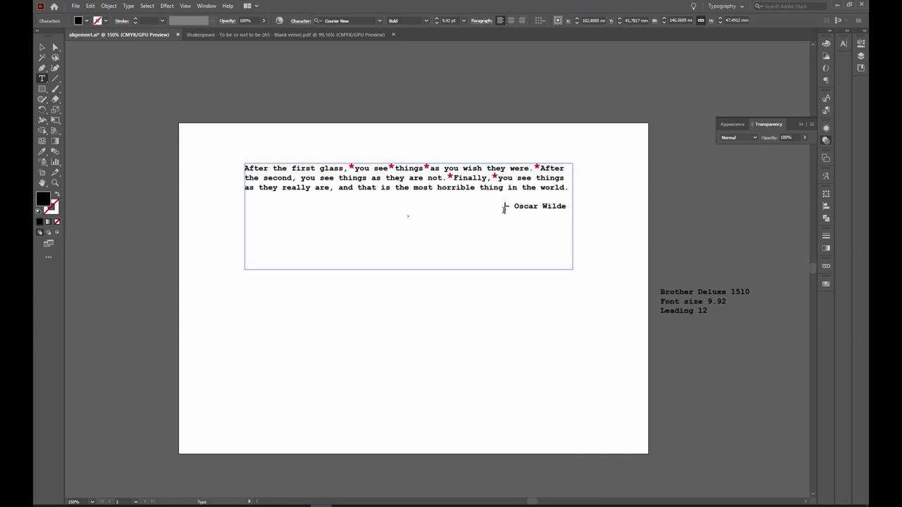
Select the blank indent before "- Oscar Wilde" and tighten it so the name ends in line with the first two quote lines
left_click_drag(514, 189, 254, 210)
left_click(513, 207)
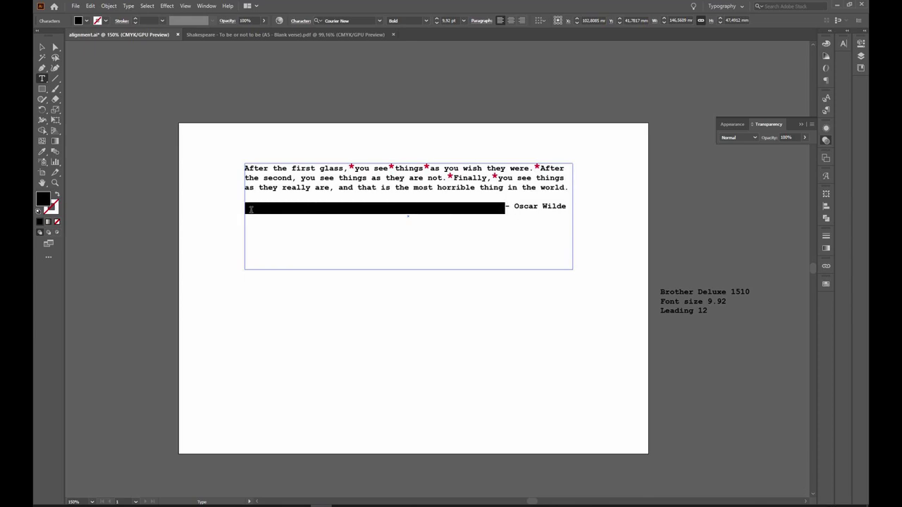
key("BackSpace")
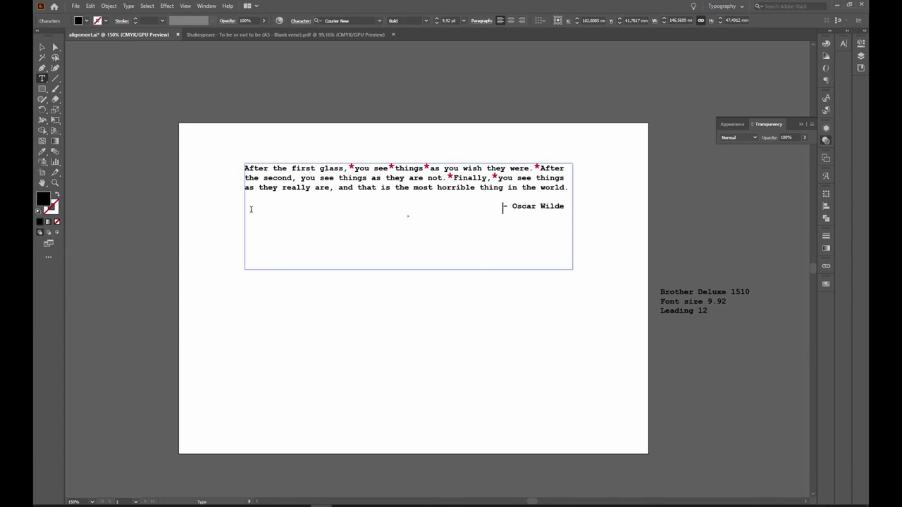
left_click(523, 212)
Shorten the quote's text frame to about 20.8 mm high, ending just below the attribution
left_click(43, 48)
left_click(498, 120)
left_click(481, 181)
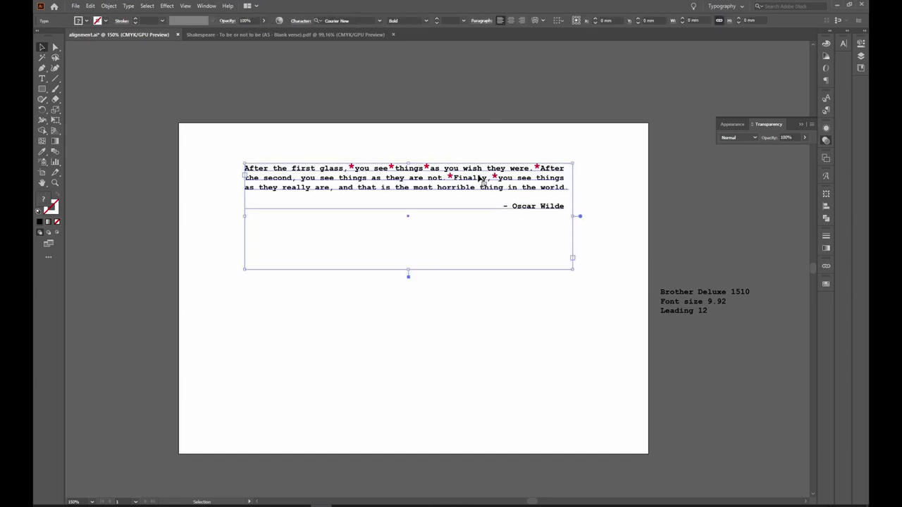
left_click_drag(408, 271, 405, 209)
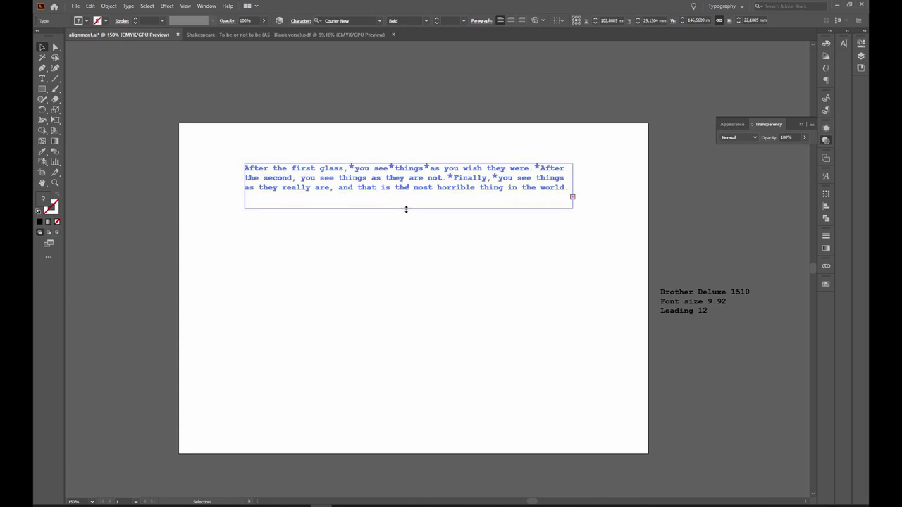
left_click_drag(406, 209, 407, 211)
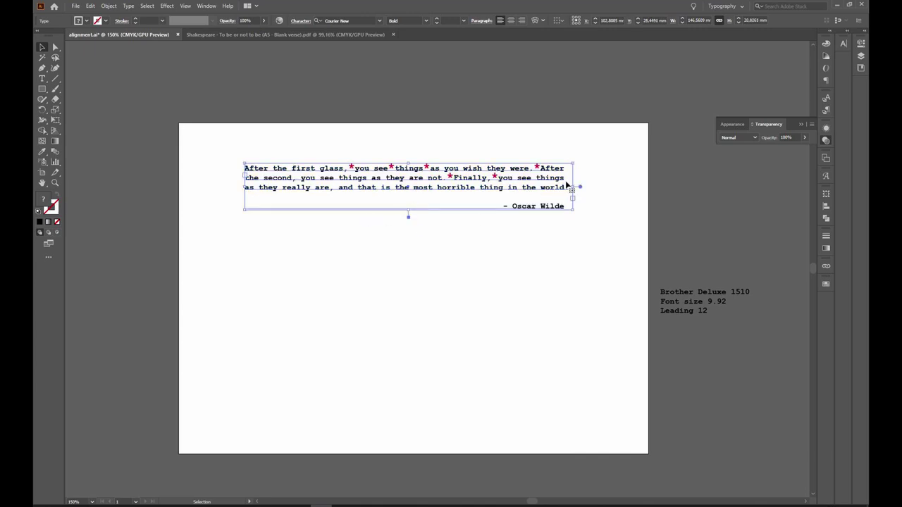
Delete the full stop after "world" and narrow the text frame to about 142.9 mm, flush with the line ends
left_click(41, 78)
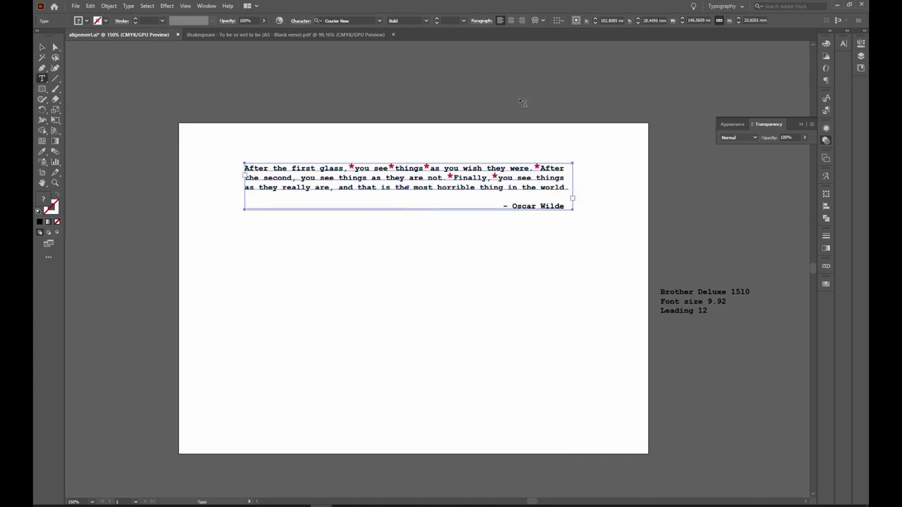
left_click_drag(565, 187, 560, 187)
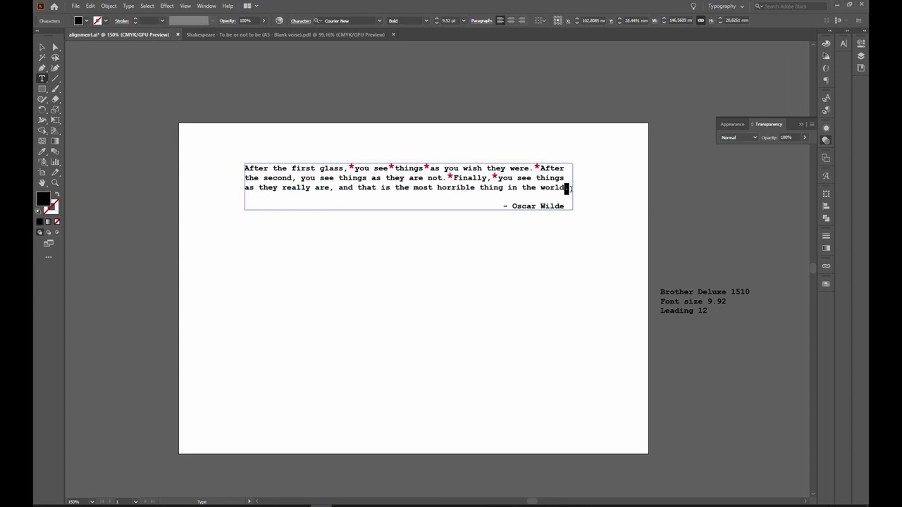
key("BackSpace")
left_click(41, 46)
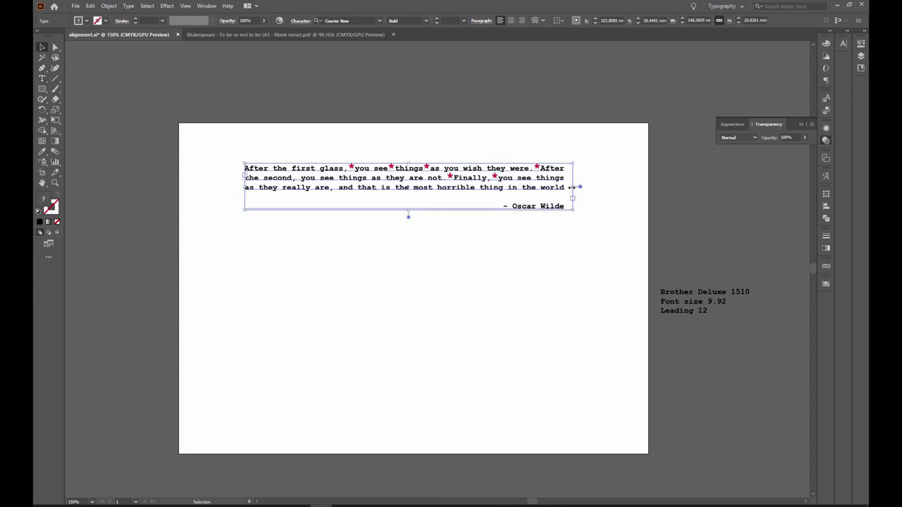
key("ctrl+shift+a")
left_click_drag(565, 187, 564, 189)
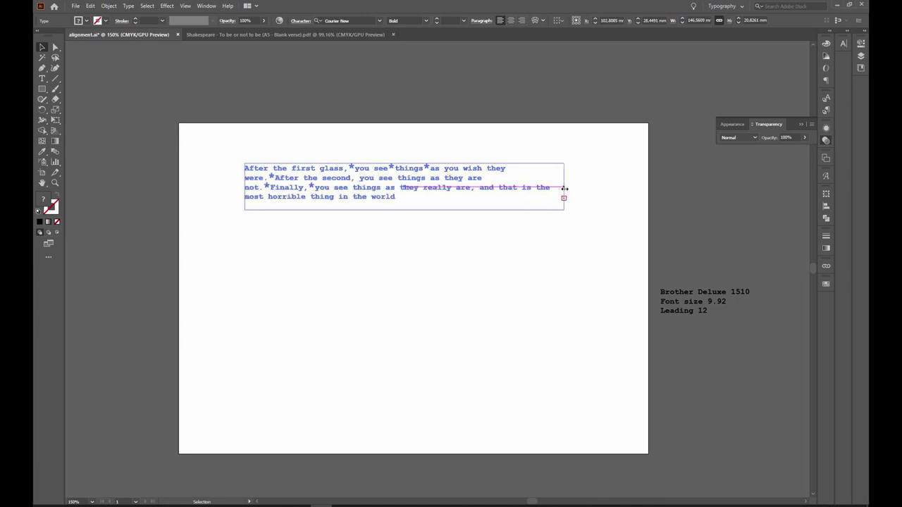
left_click_drag(564, 188, 572, 188)
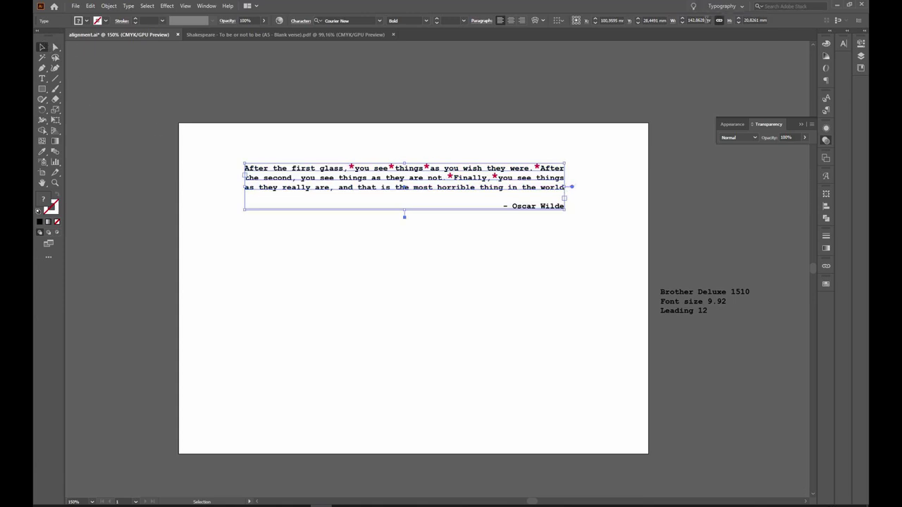
Align the quote's text frame to the artboard, centred both horizontally and vertically
left_click(558, 20)
left_click(565, 49)
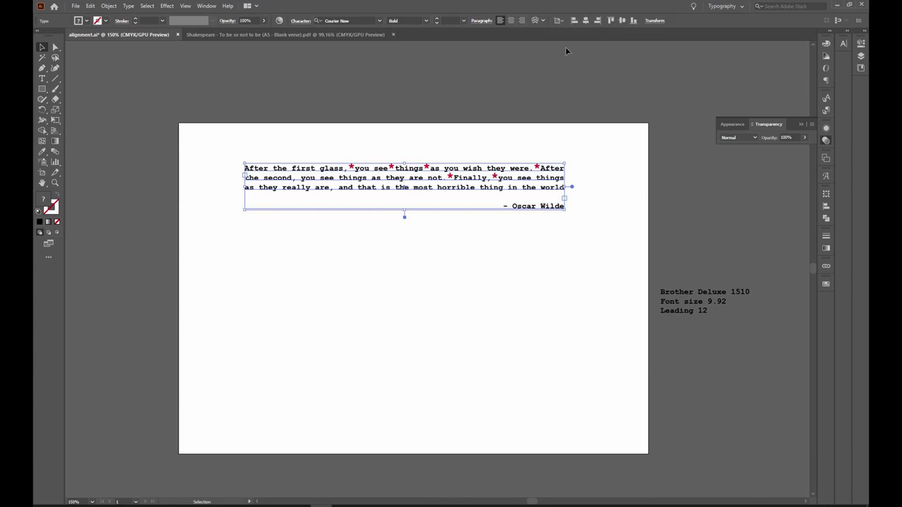
left_click(586, 21)
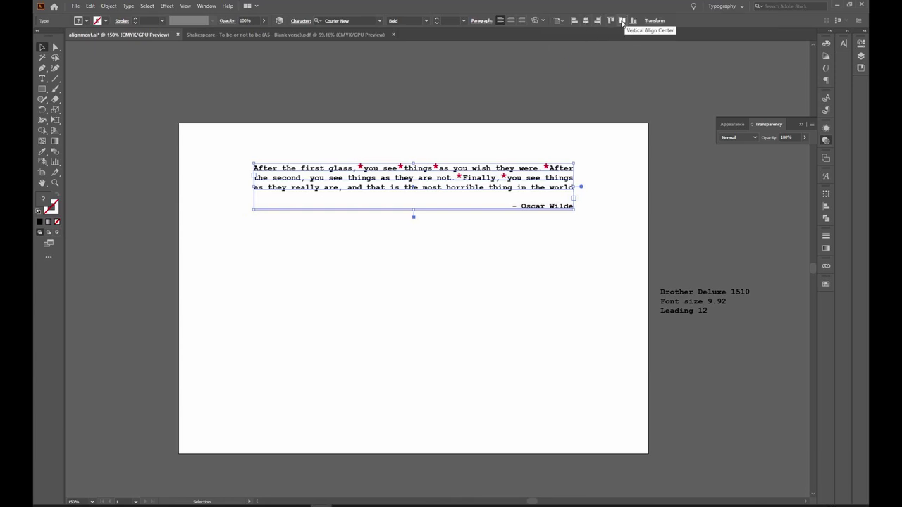
left_click(622, 21)
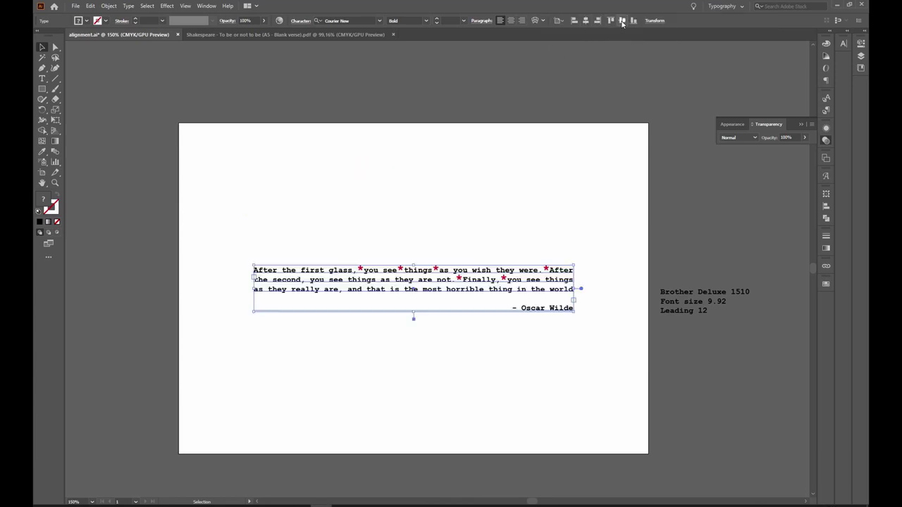
Widen the text frame slightly past the line ends, add a full stop after "world" and deselect the text
left_click(496, 179)
key("t")
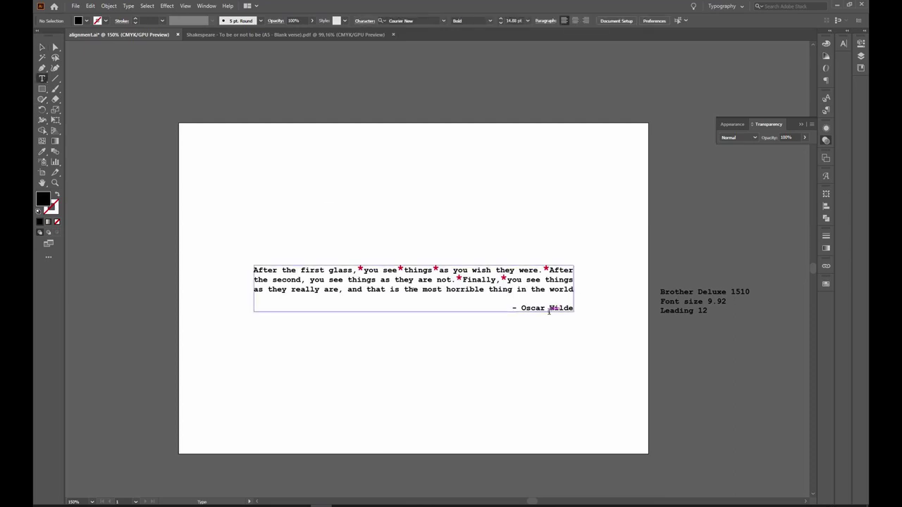
left_click(504, 290)
key("Escape")
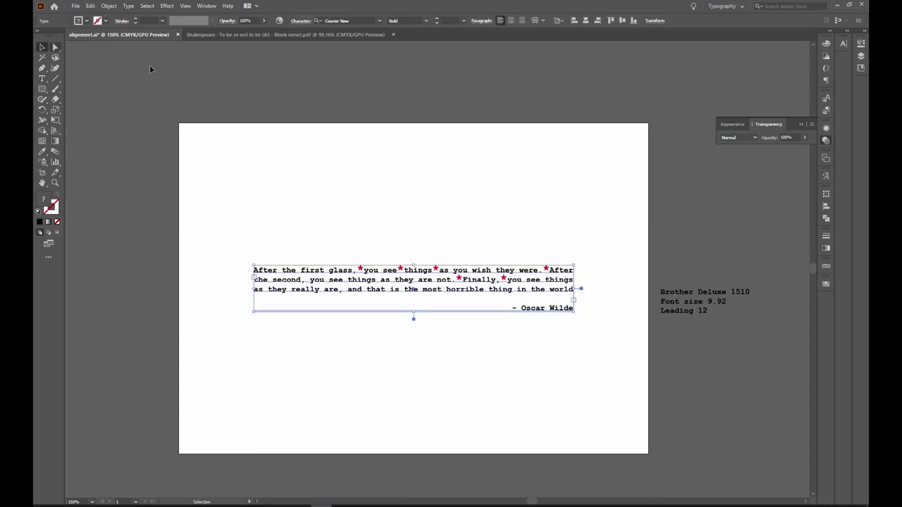
left_click_drag(576, 293, 586, 292)
left_click(42, 79)
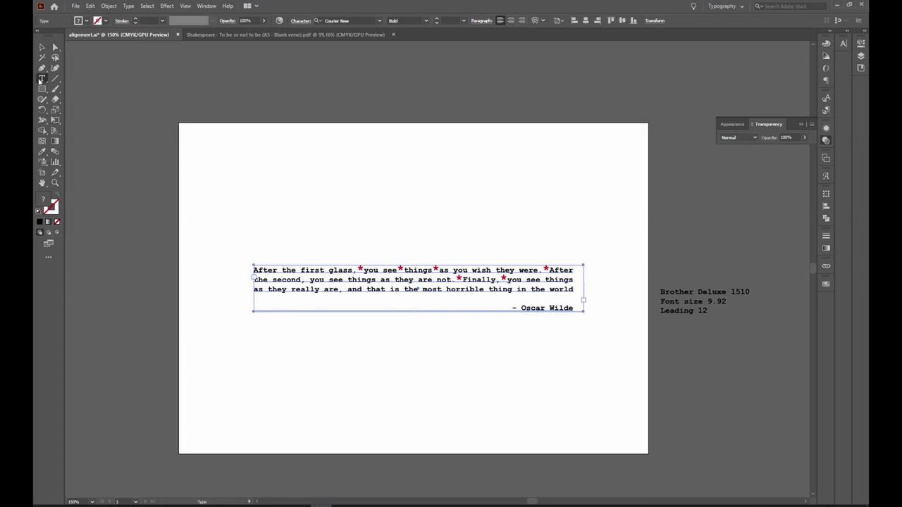
left_click(578, 292)
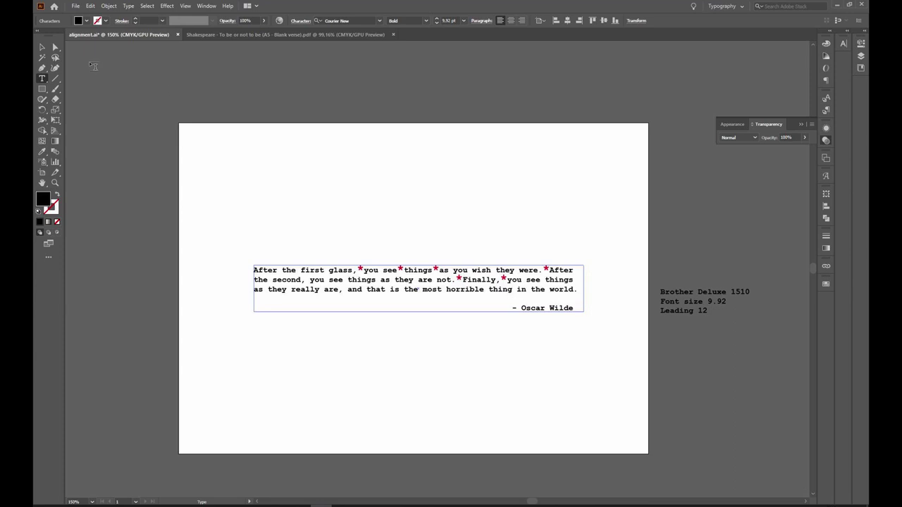
left_click(42, 48)
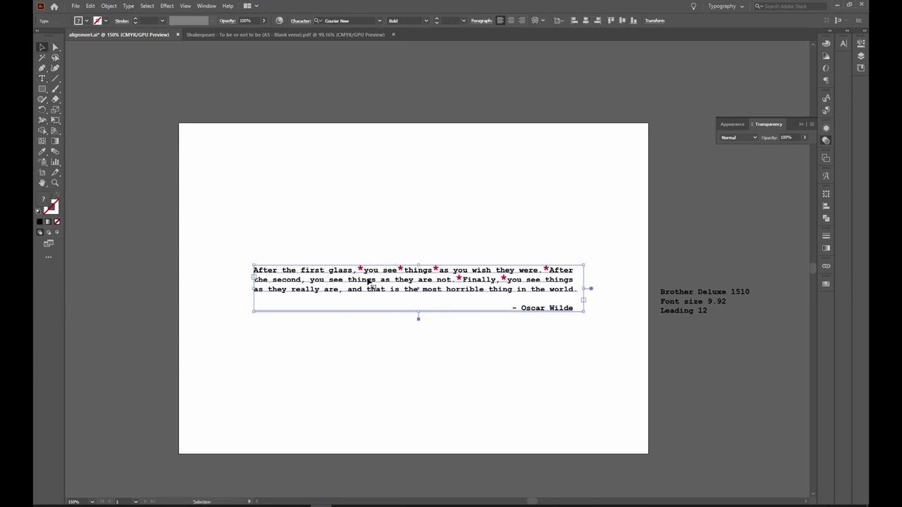
left_click(367, 226)
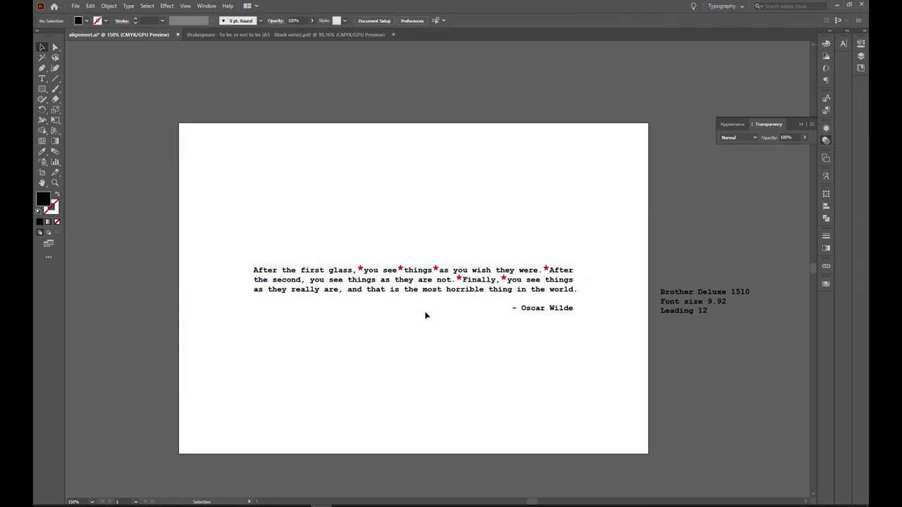
Nudge the quote's text frame slightly above the artboard's vertical centre and deselect it
left_click(398, 281)
key("Up")
key("Up")
key("Up")
key("Up")
key("Up")
key("Up")
key("Up")
key("Up")
key("Up")
key("Up")
key("Up")
key("Up")
key("Up")
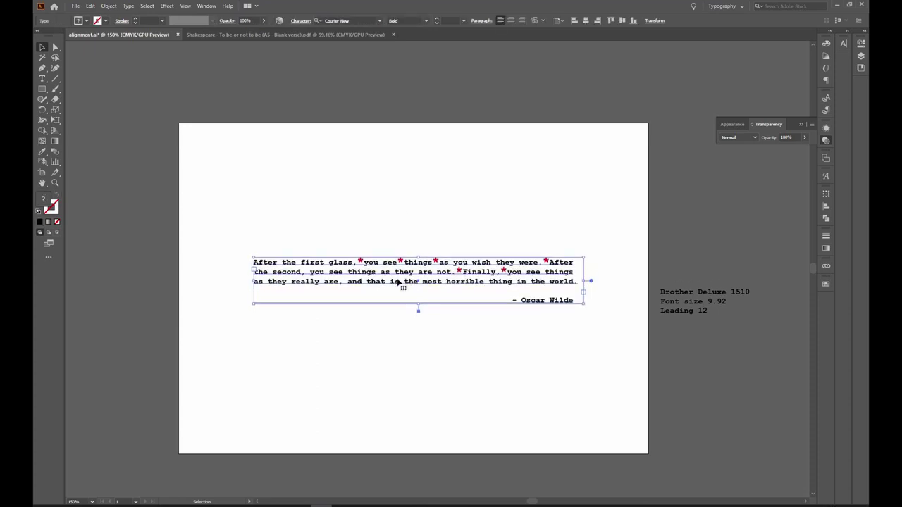
left_click(435, 204)
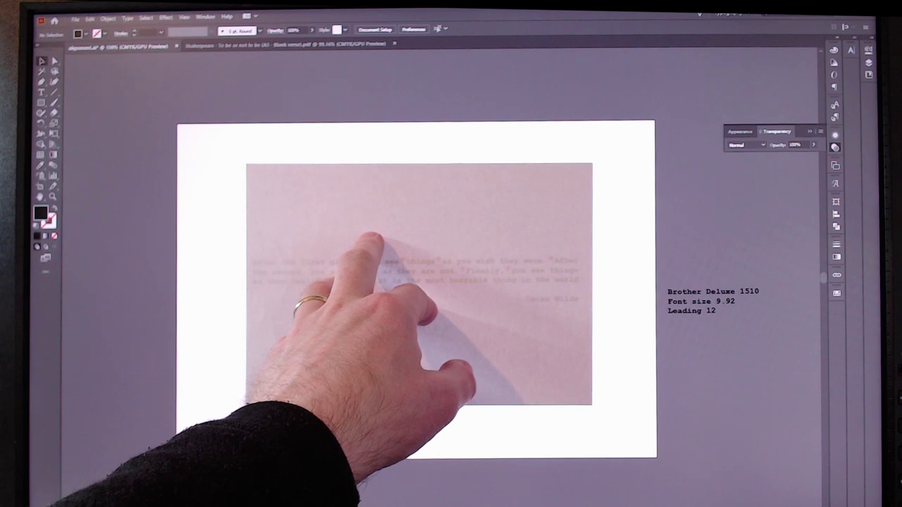
Set the view to 100% and enlarge it slightly so the artboard matches the width of the paper held on the screen
left_click(105, 497)
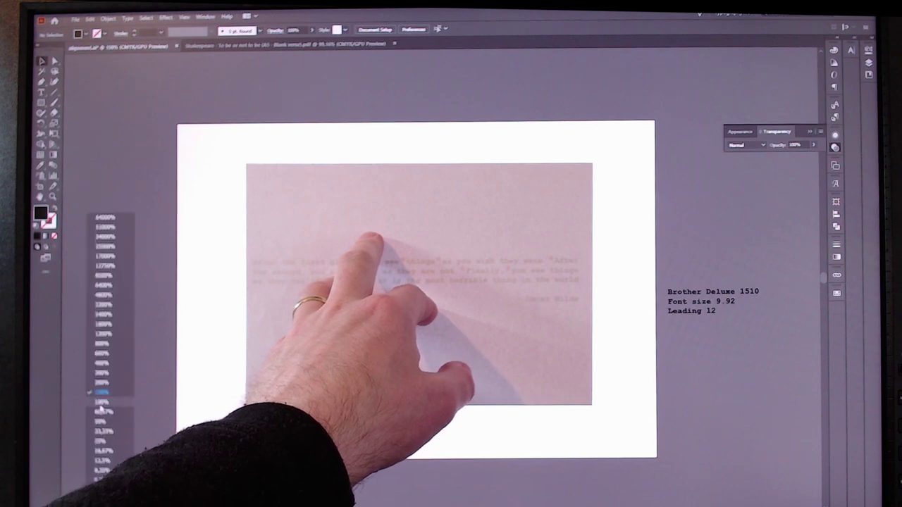
left_click(101, 408)
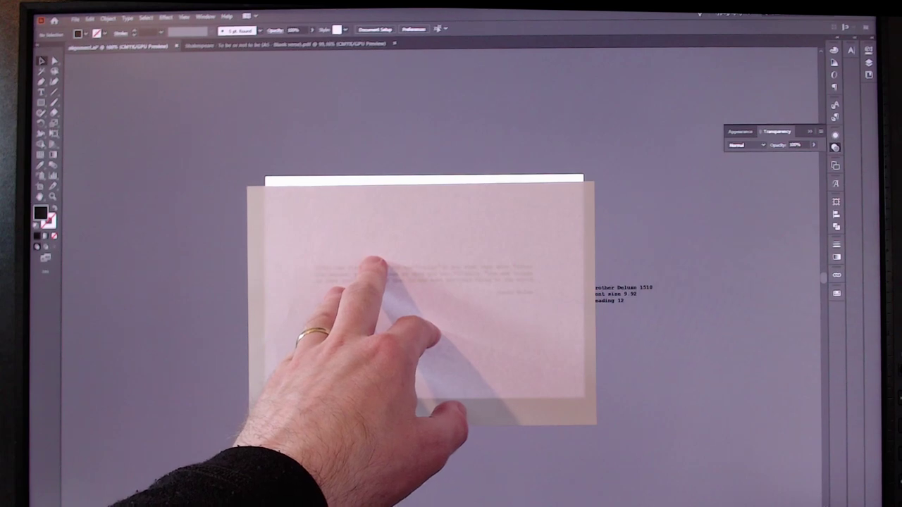
scroll(422, 286, "up", 1)
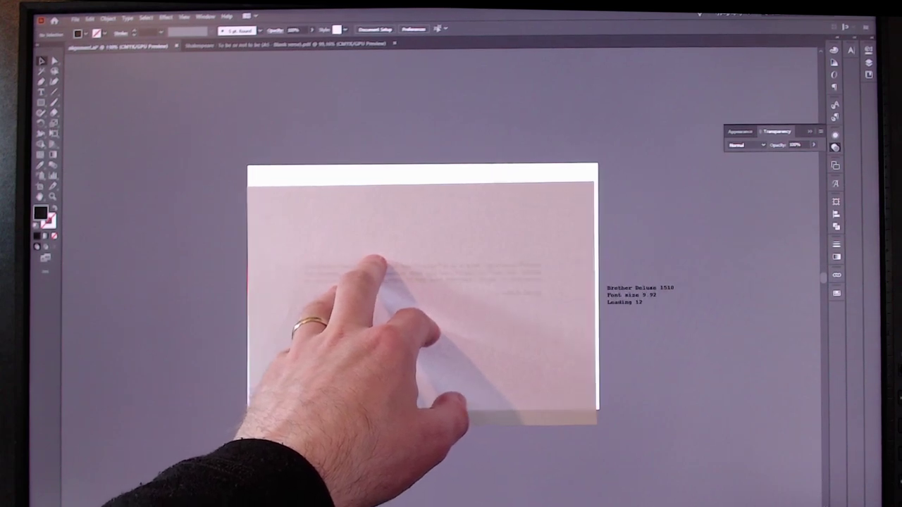